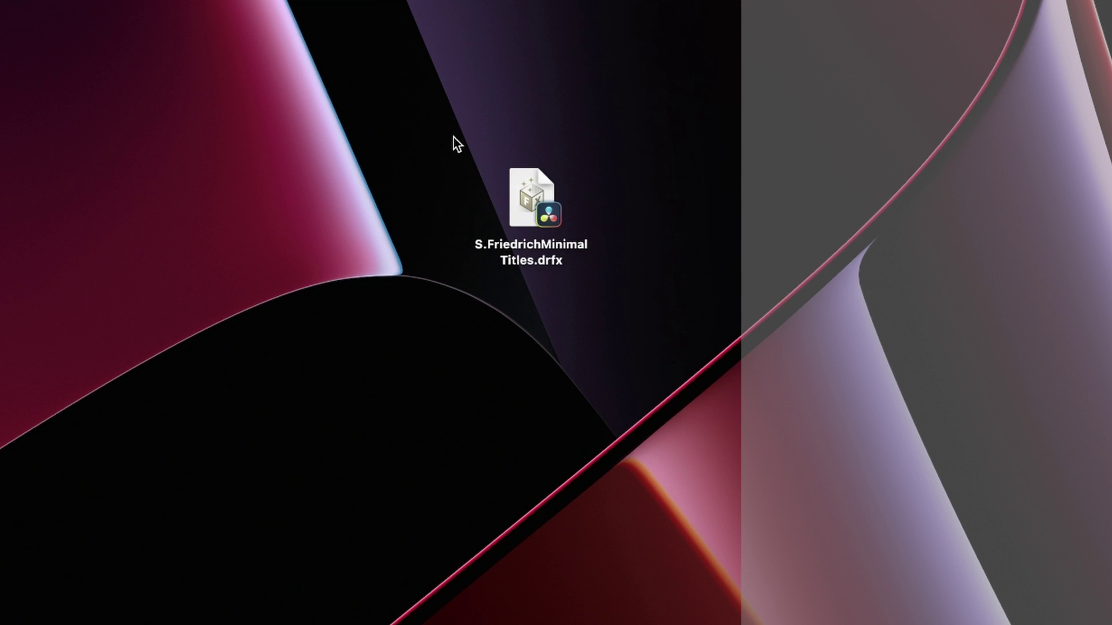
Step: Install the S.FriedrichMinimalTitles .drfx bundle in Resolve, overwriting the existing bundle
drag(454, 141, 613, 275)
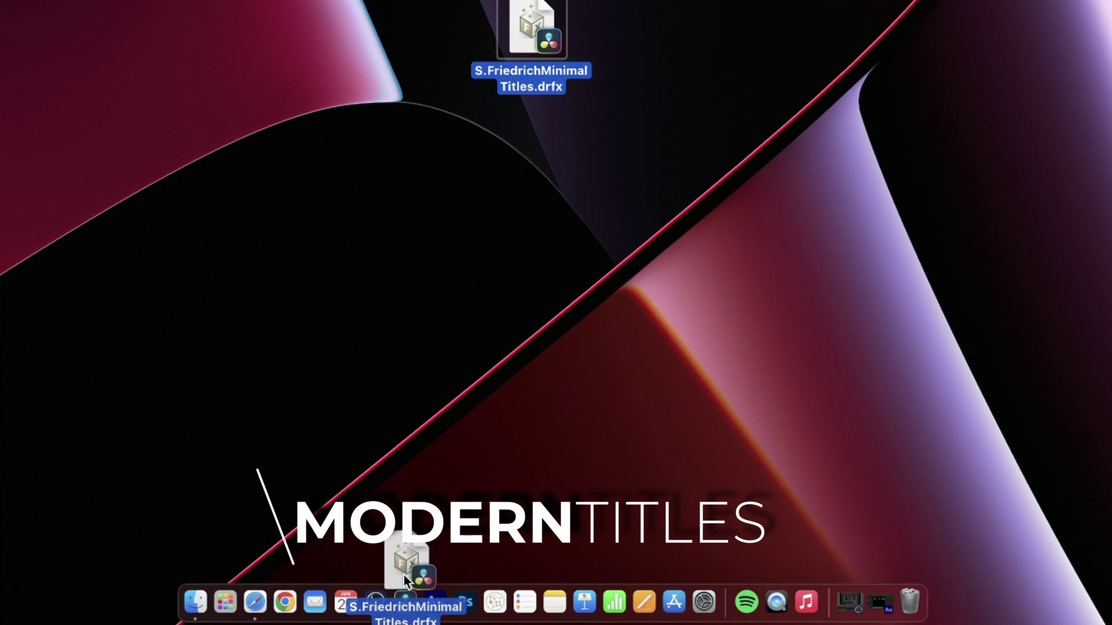
drag(432, 400, 404, 619)
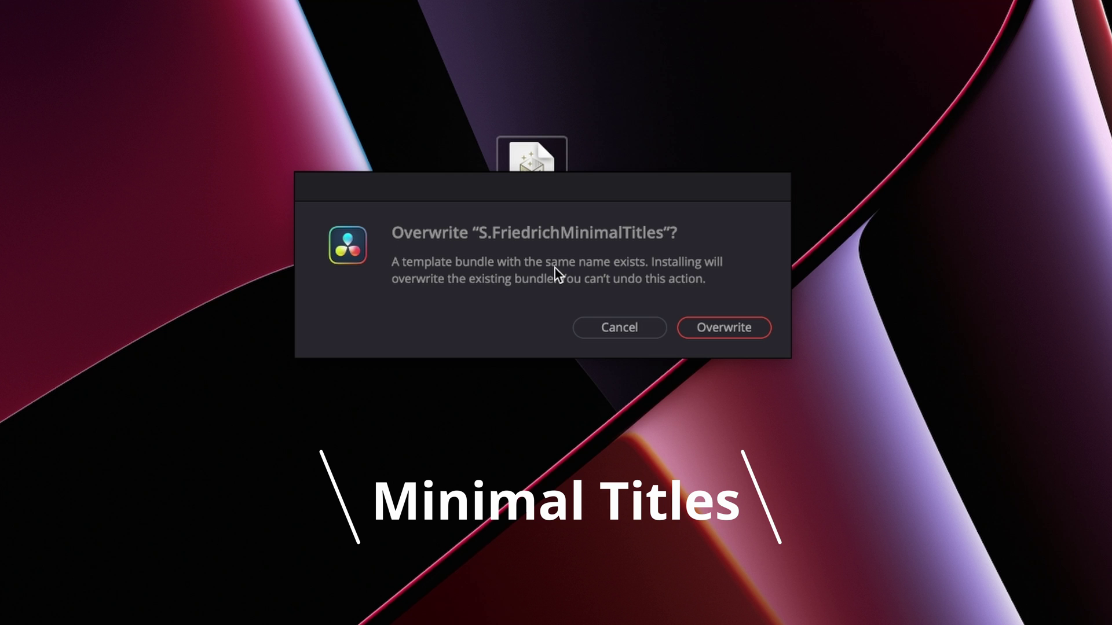
click(716, 334)
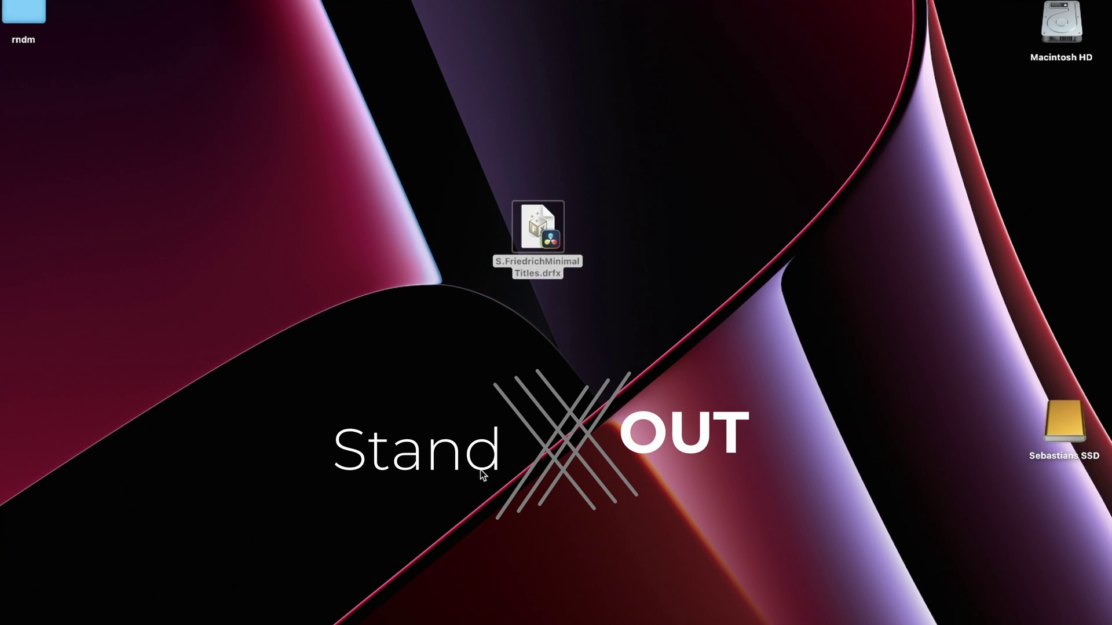
Step: Browse the S. Friedrich Cine, Minimal and Modern titles, then select the three Video 2 clips
click(453, 608)
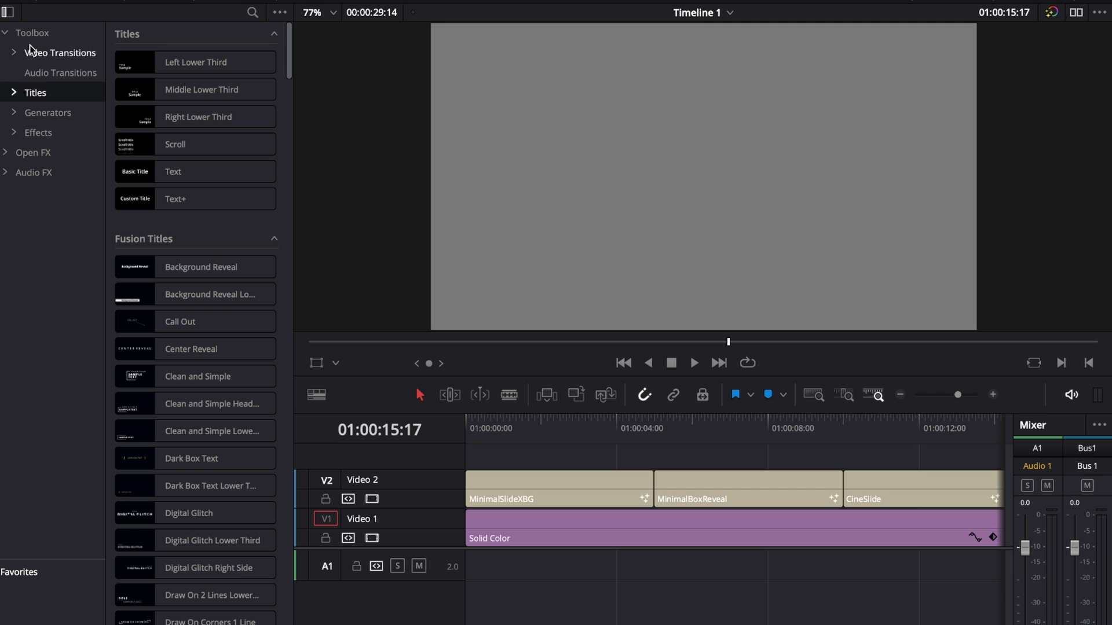
click(13, 93)
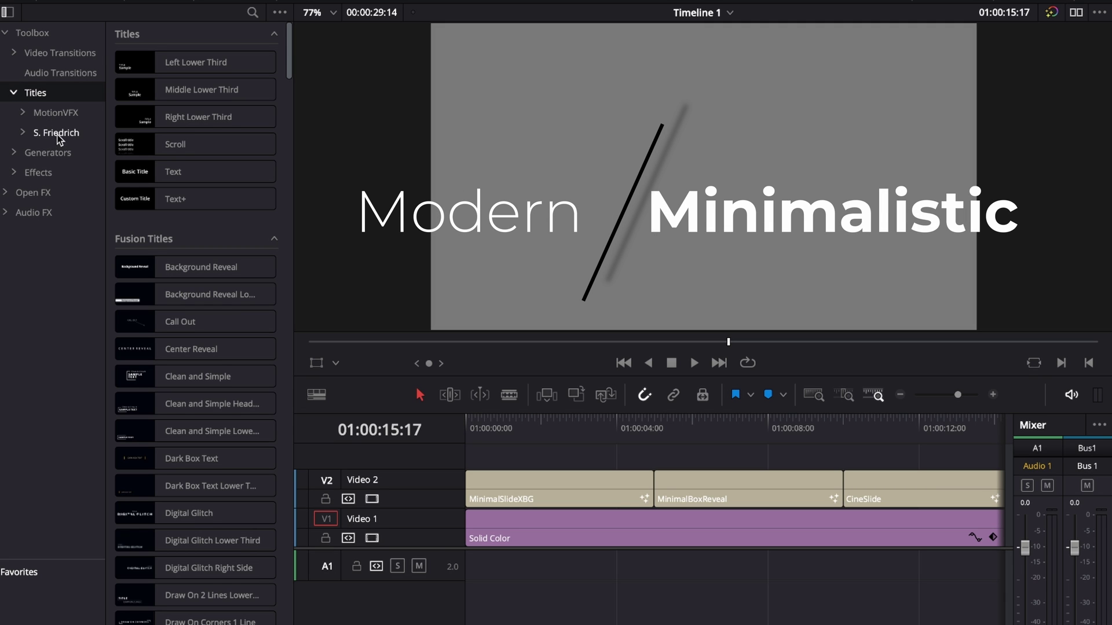
click(24, 134)
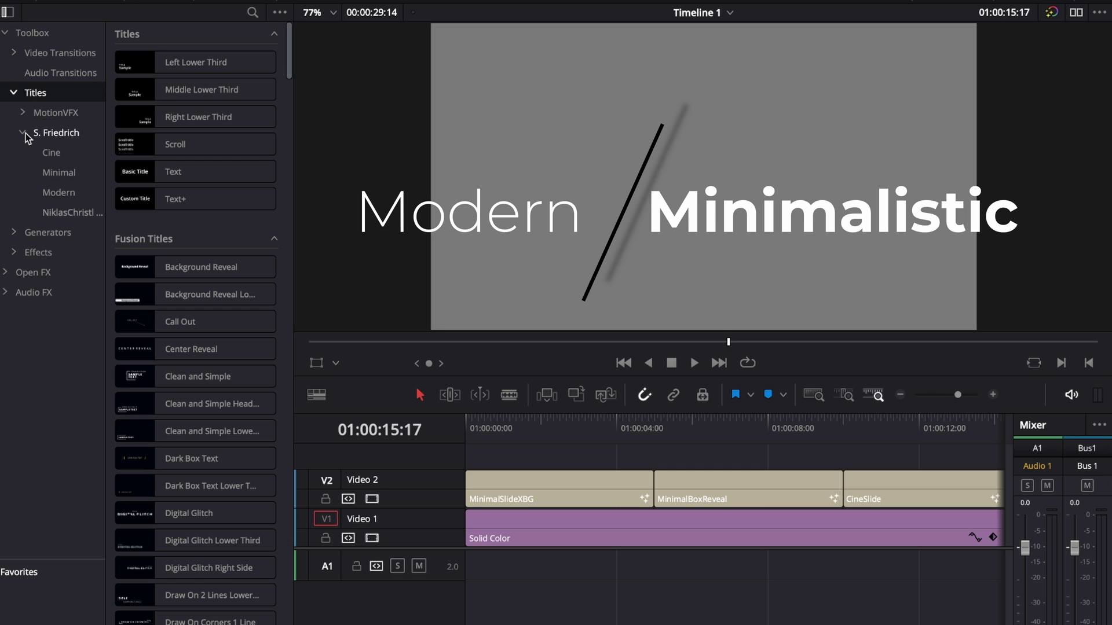
click(51, 153)
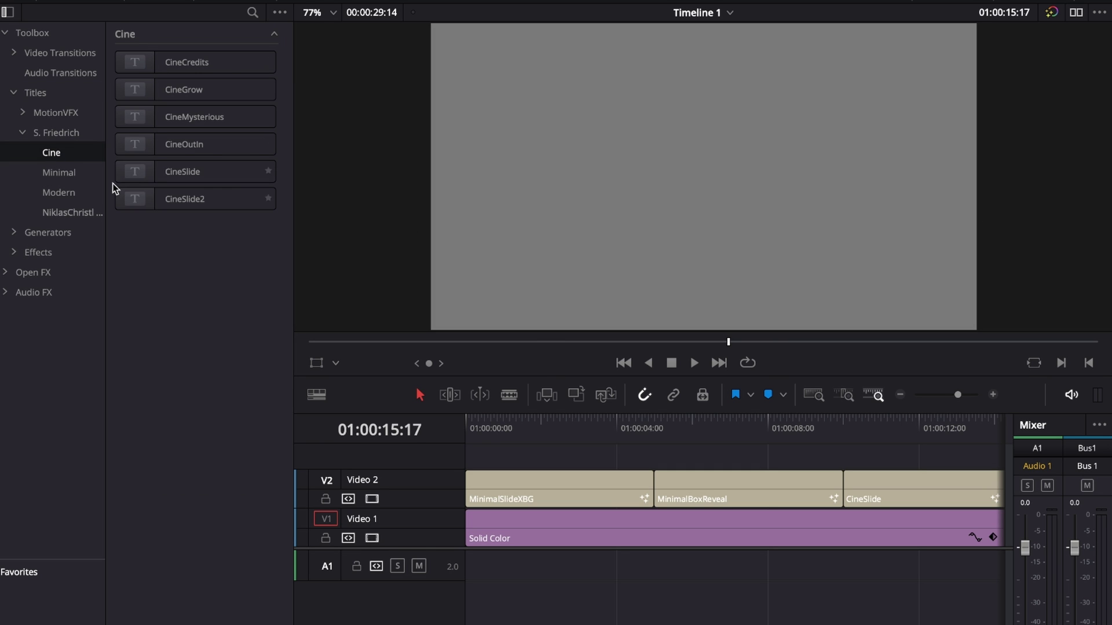
click(59, 172)
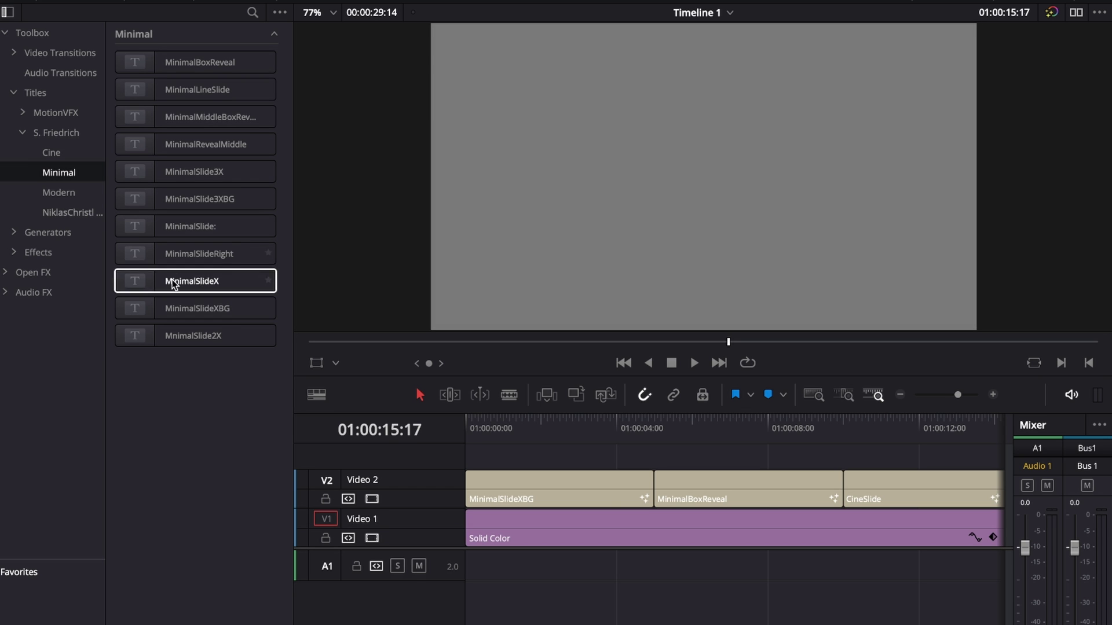
click(68, 198)
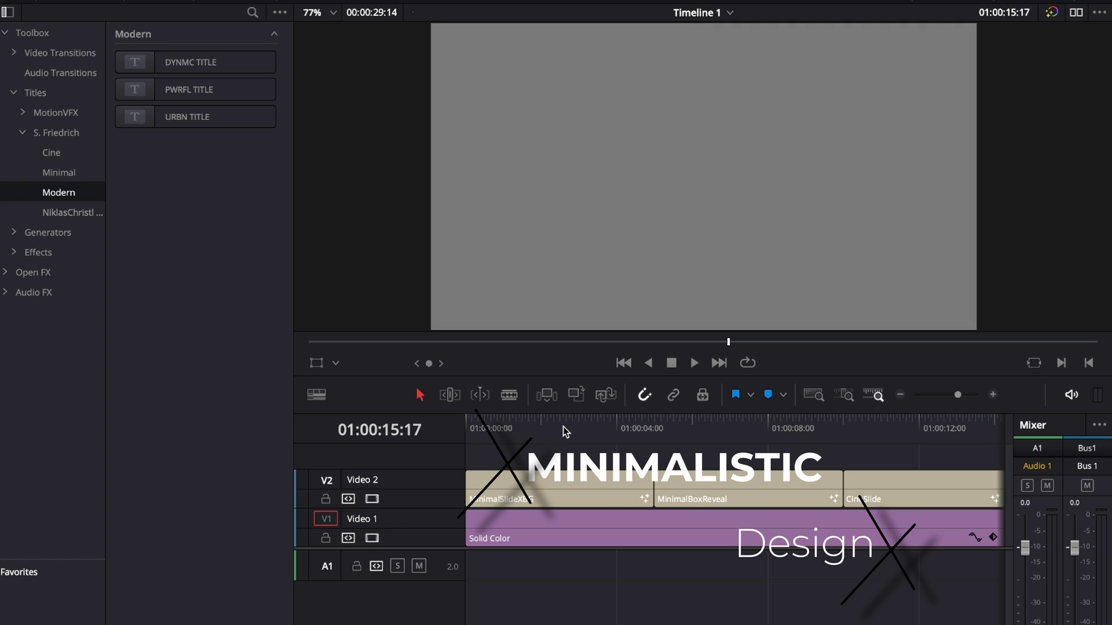
drag(582, 455, 882, 492)
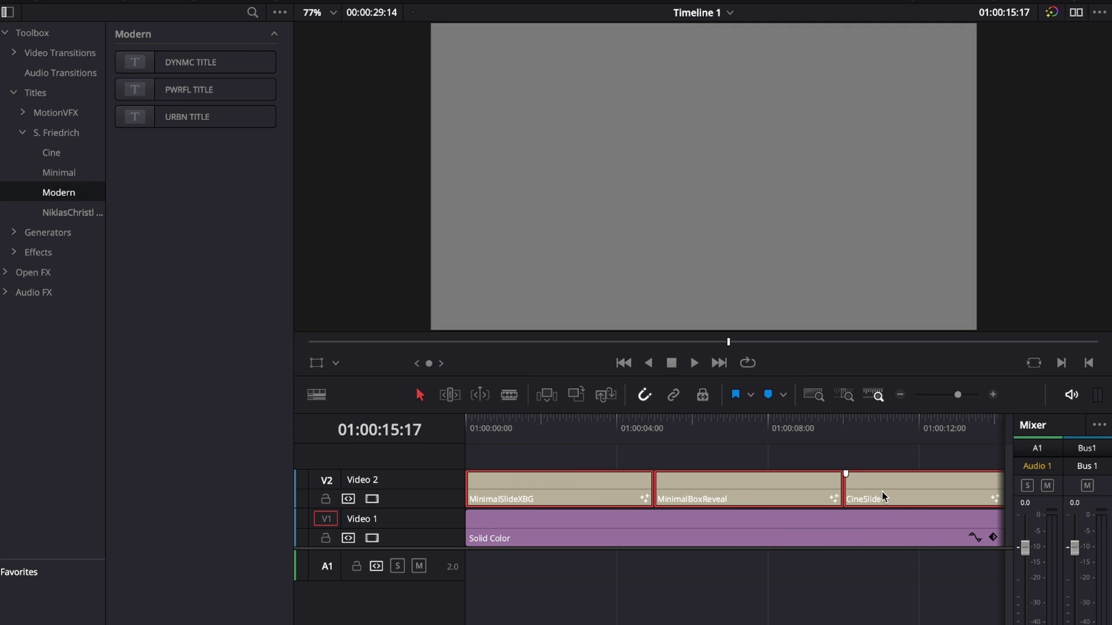
Step: Delete the three Video 2 title clips and inspect the Solid Color background
key(Delete)
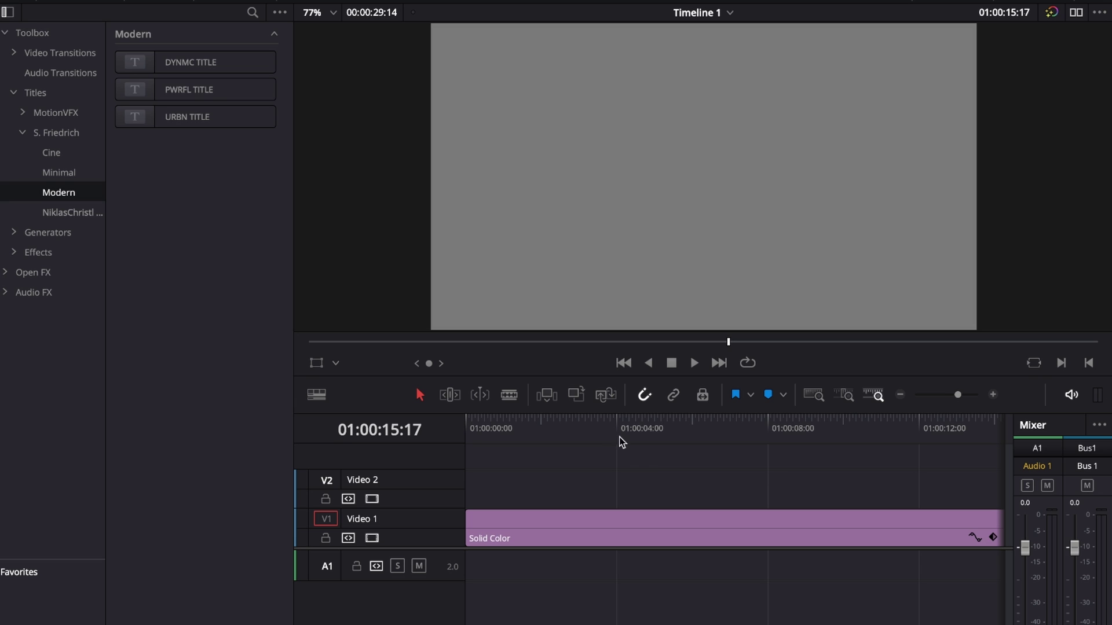
click(524, 495)
click(527, 529)
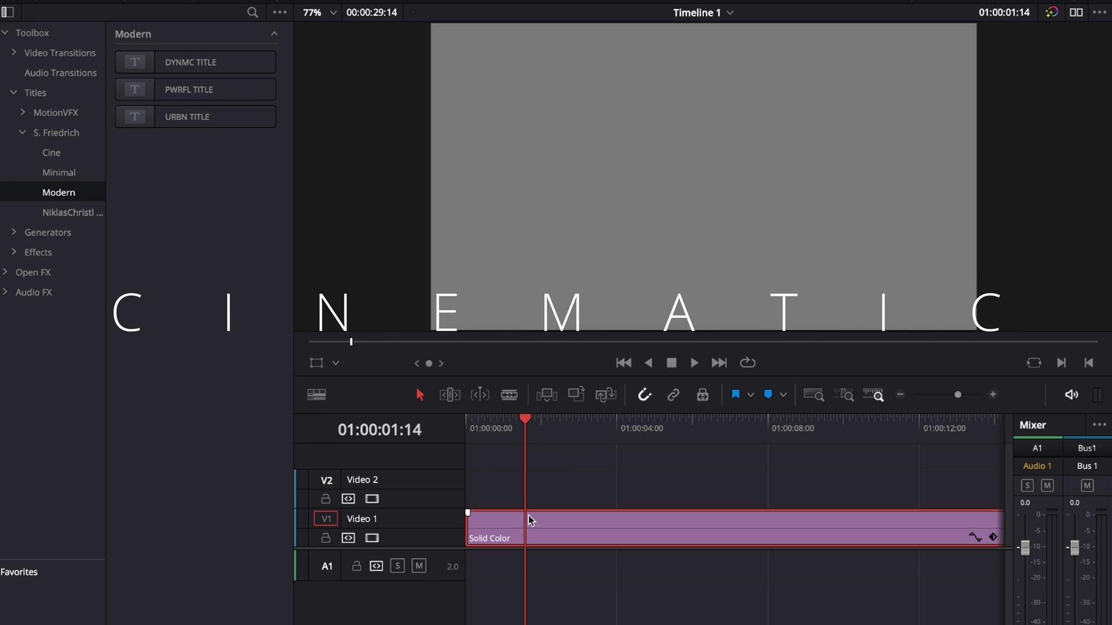
click(1076, 12)
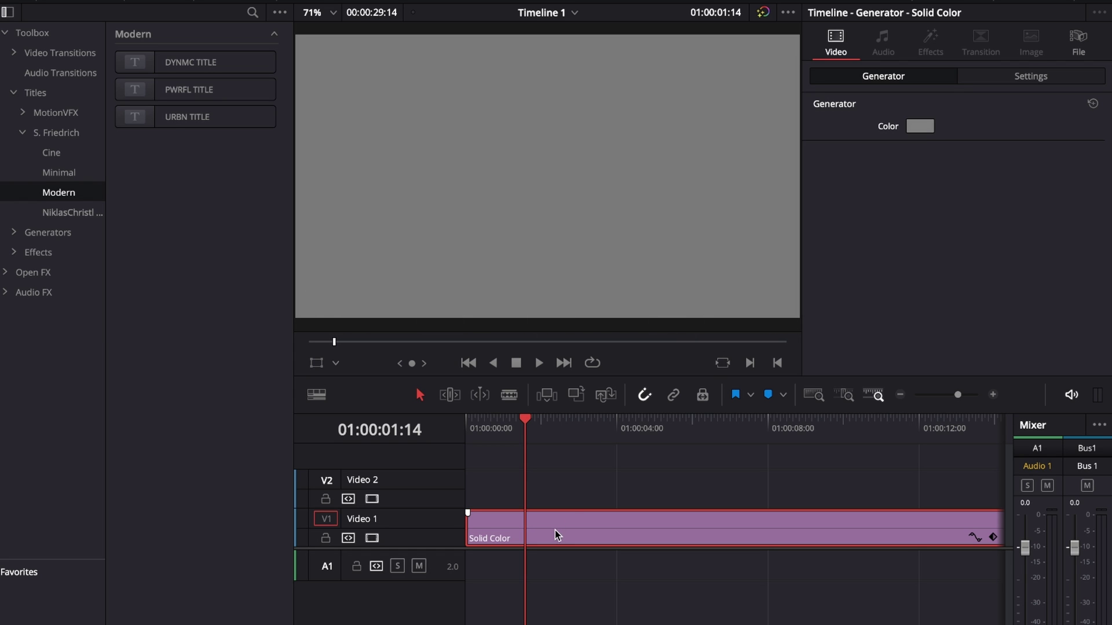
Step: Toggle the Solid Color clip off and on, and place MinimalSlideXBG on Video 2
key(d)
click(59, 172)
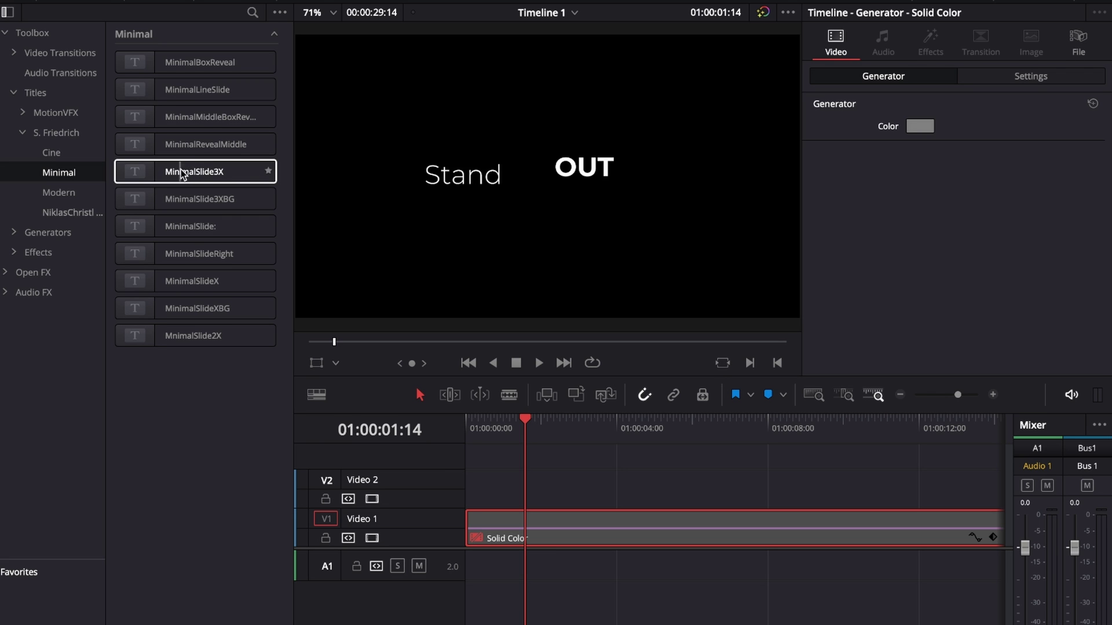
key(d)
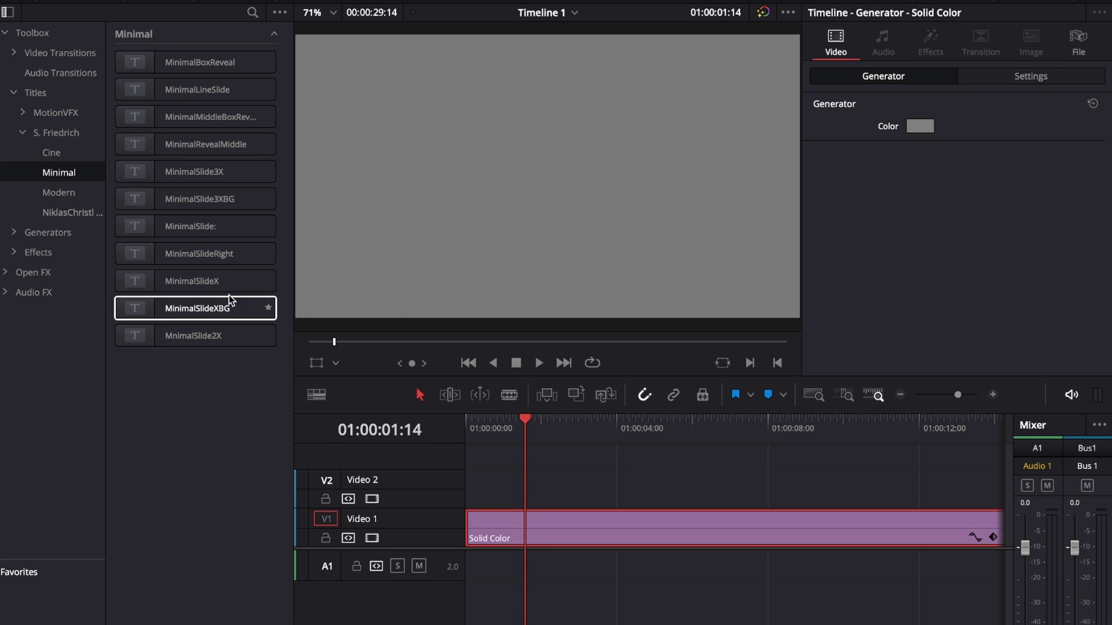
mouse_move(202, 308)
mouse_down()
mouse_move(334, 335)
mouse_move(515, 486)
mouse_up()
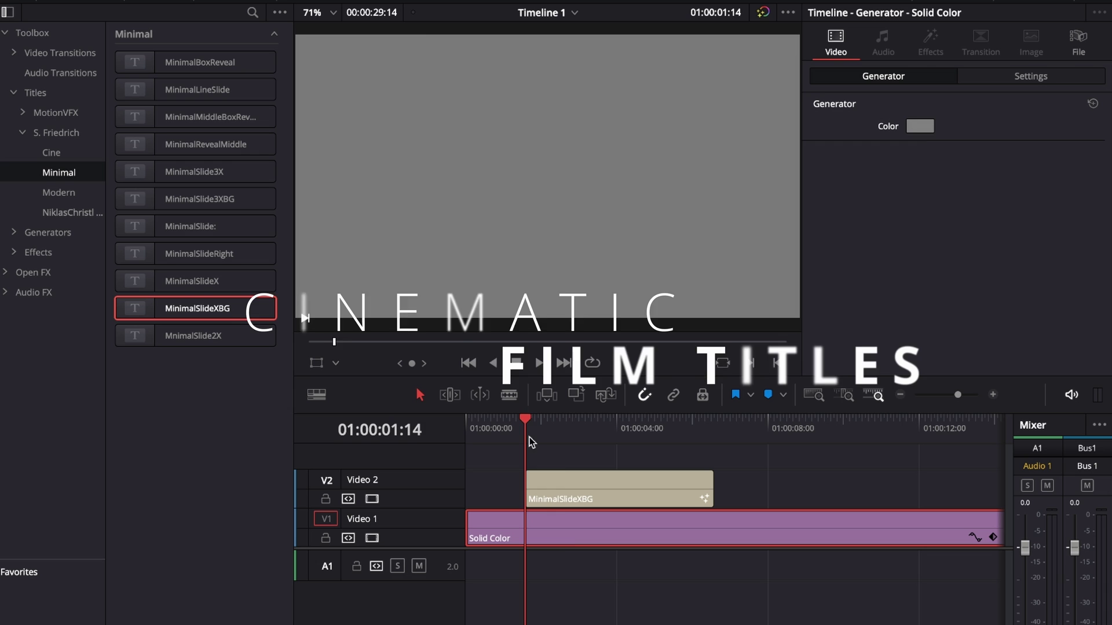
Step: Play MinimalSlideXBG, then select its clip to load its title controls
key(space)
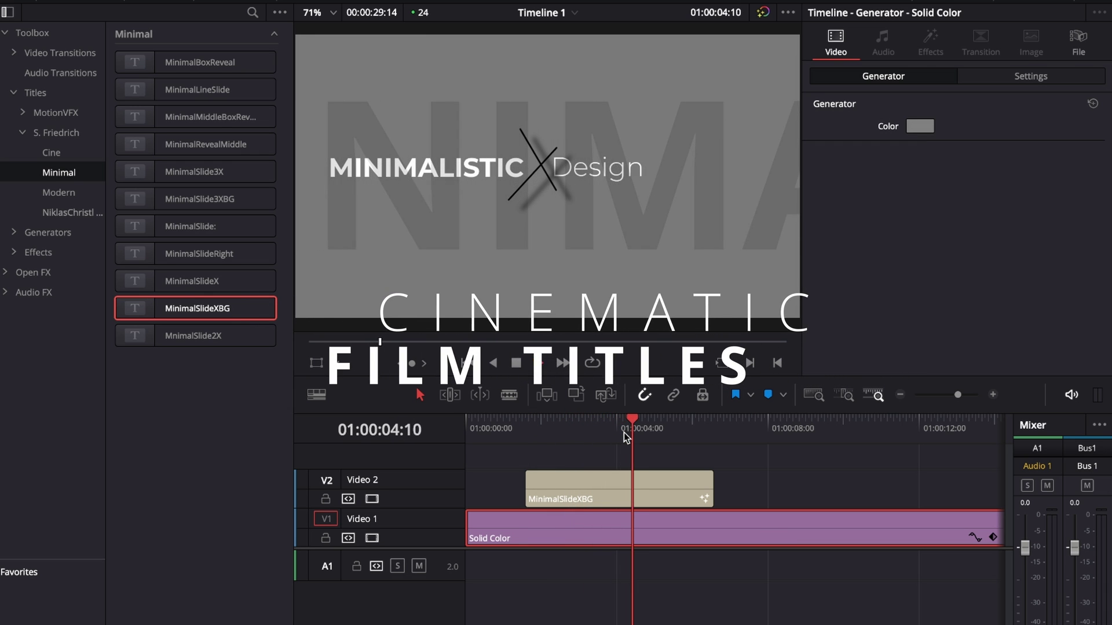
click(539, 448)
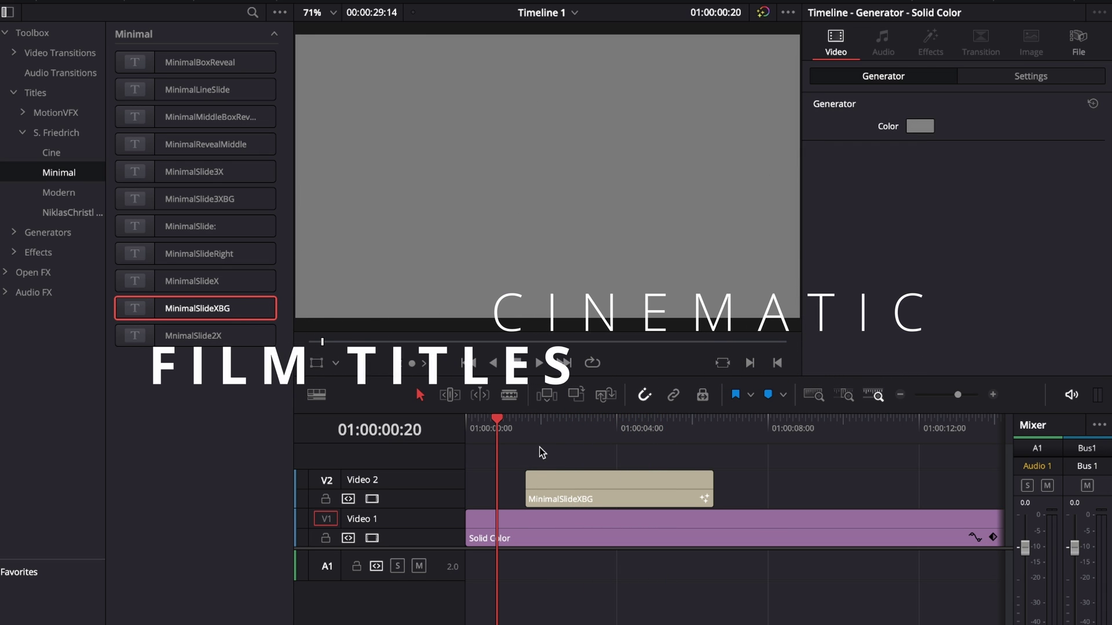
click(580, 484)
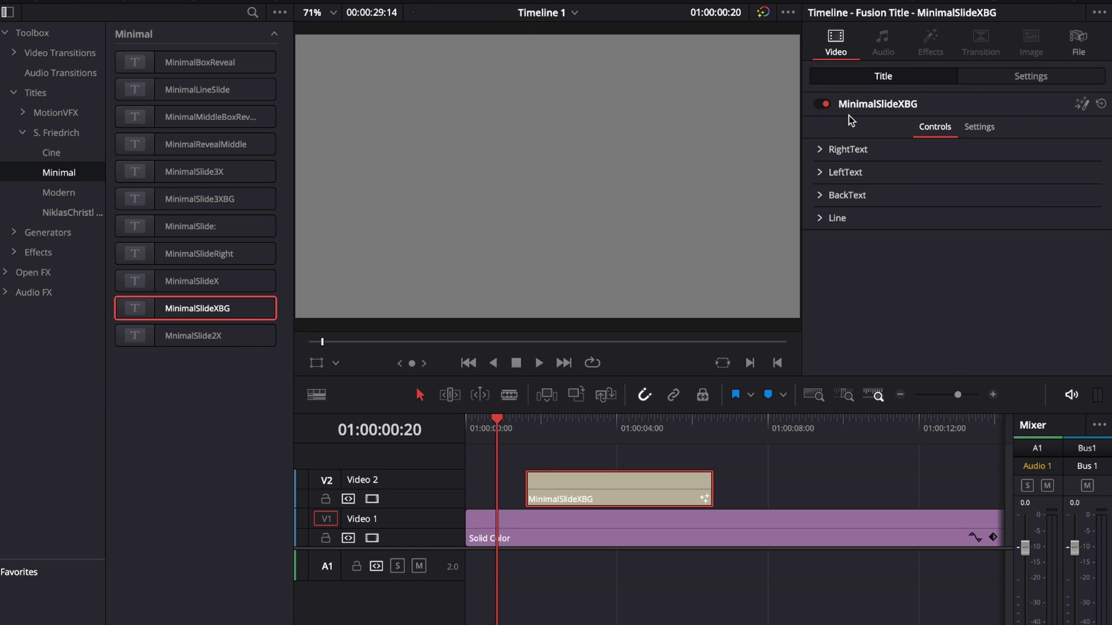
Step: Inspect the title's RightText, LeftText and BackText settings, ending on the Line colour section
click(591, 423)
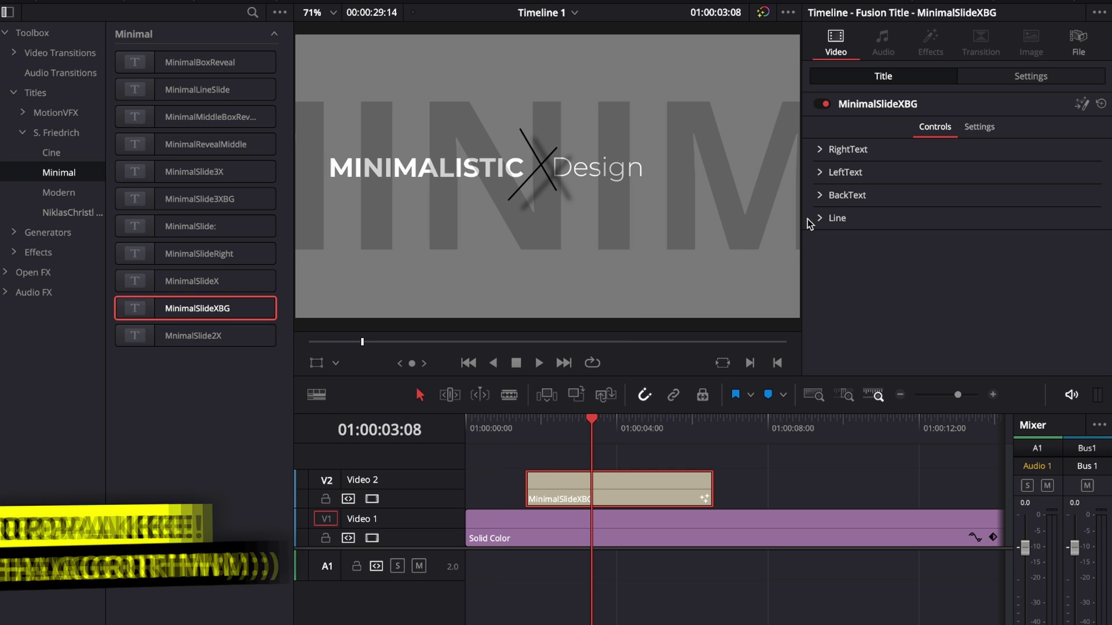
click(820, 150)
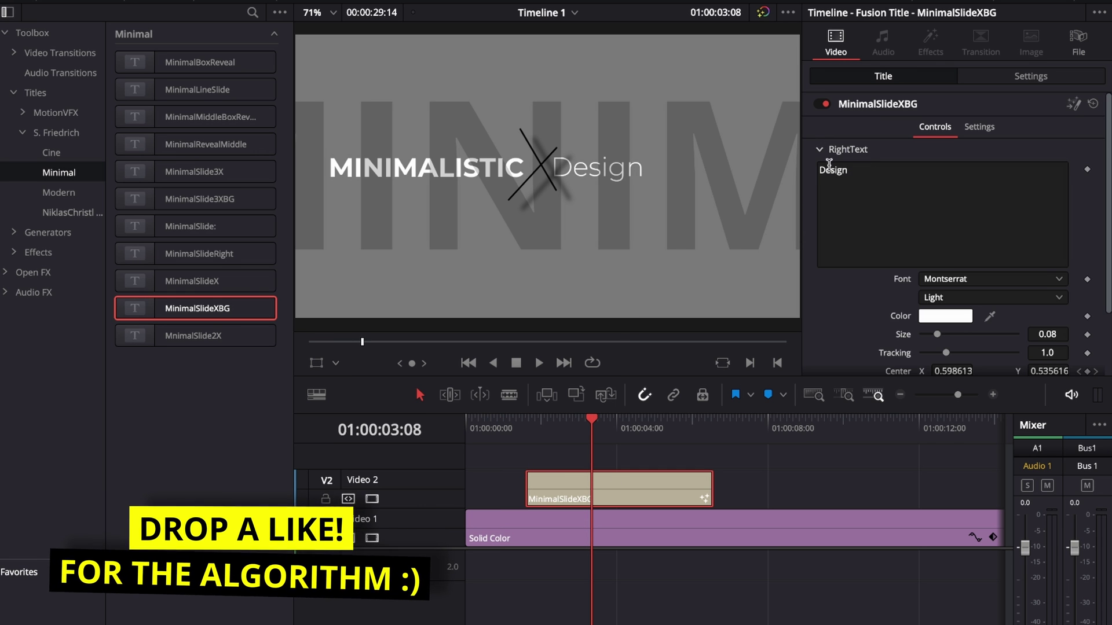
scroll(882, 193, down, 3)
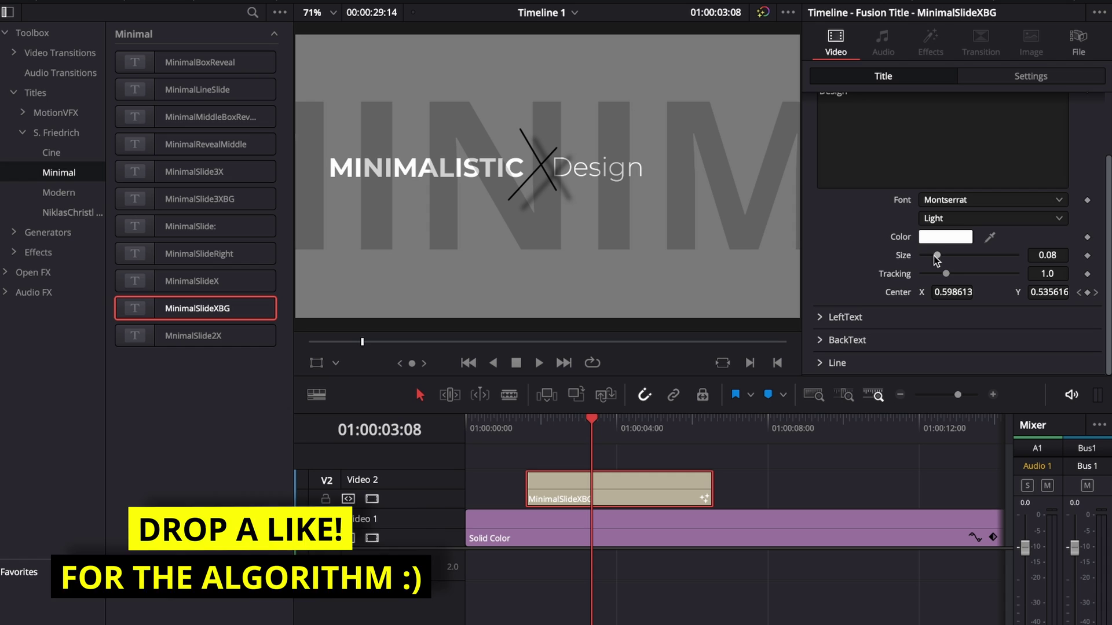
scroll(938, 243, up, 3)
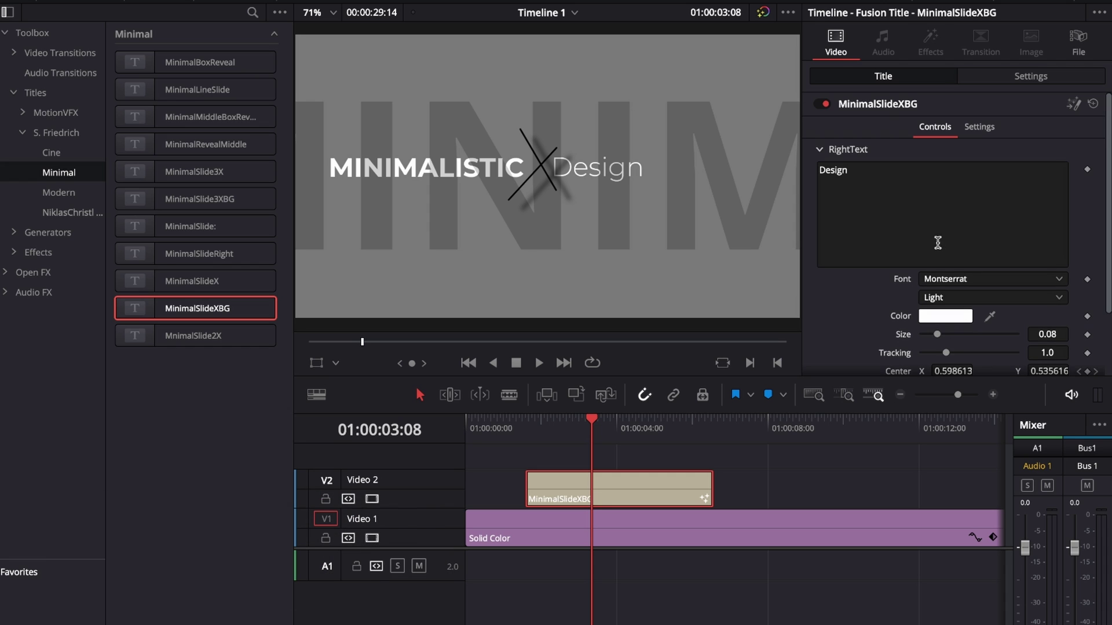
click(829, 151)
click(819, 172)
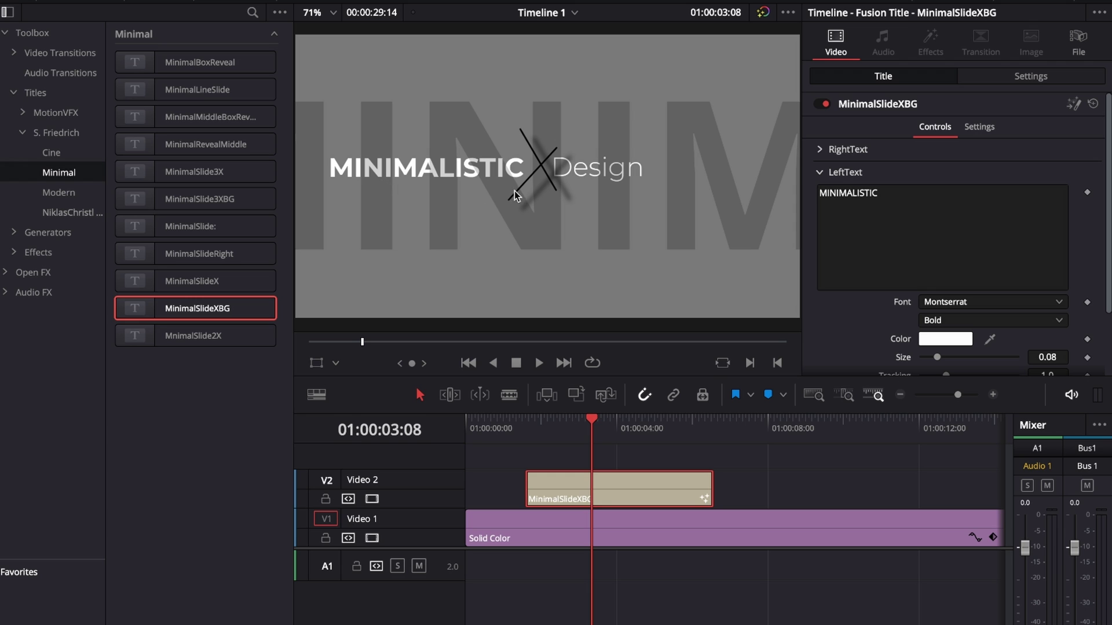
scroll(876, 212, down, 2)
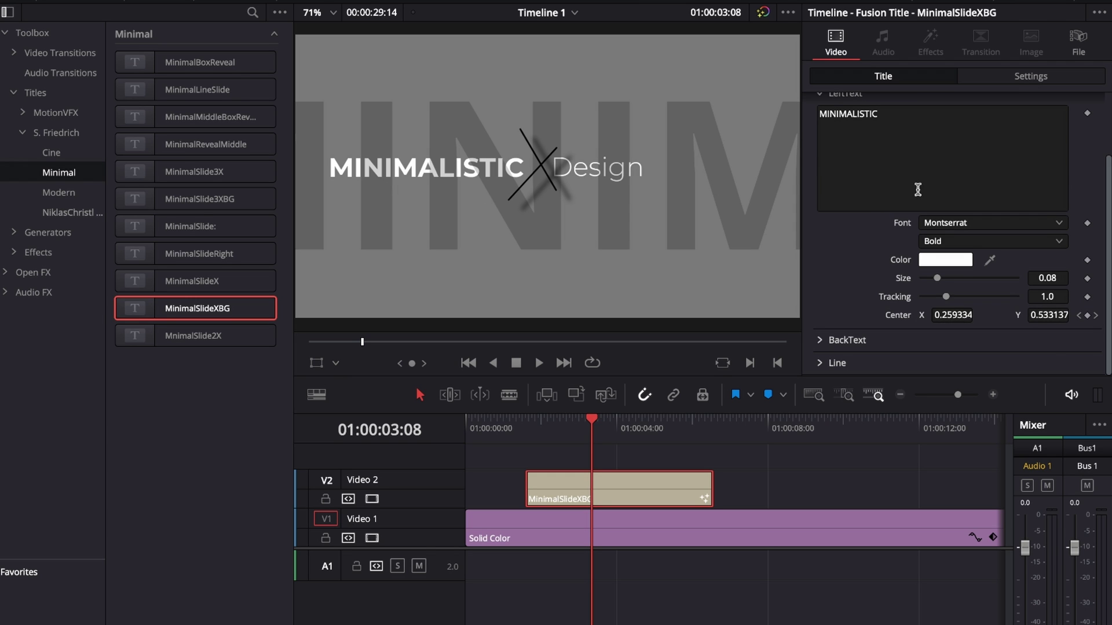
scroll(830, 115, up, 1)
click(817, 138)
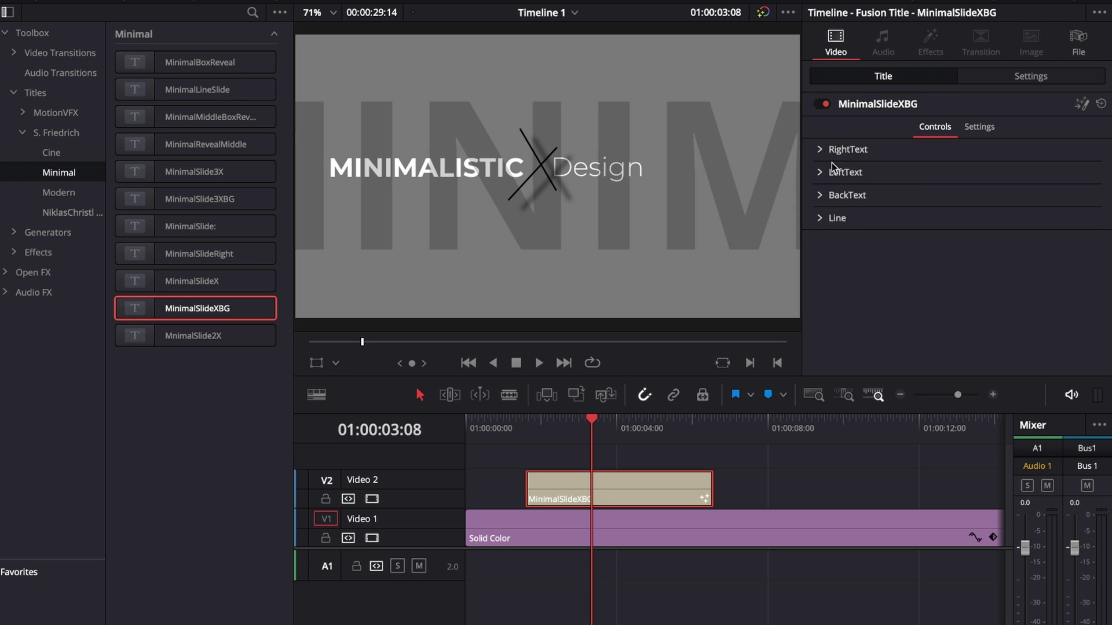
click(820, 197)
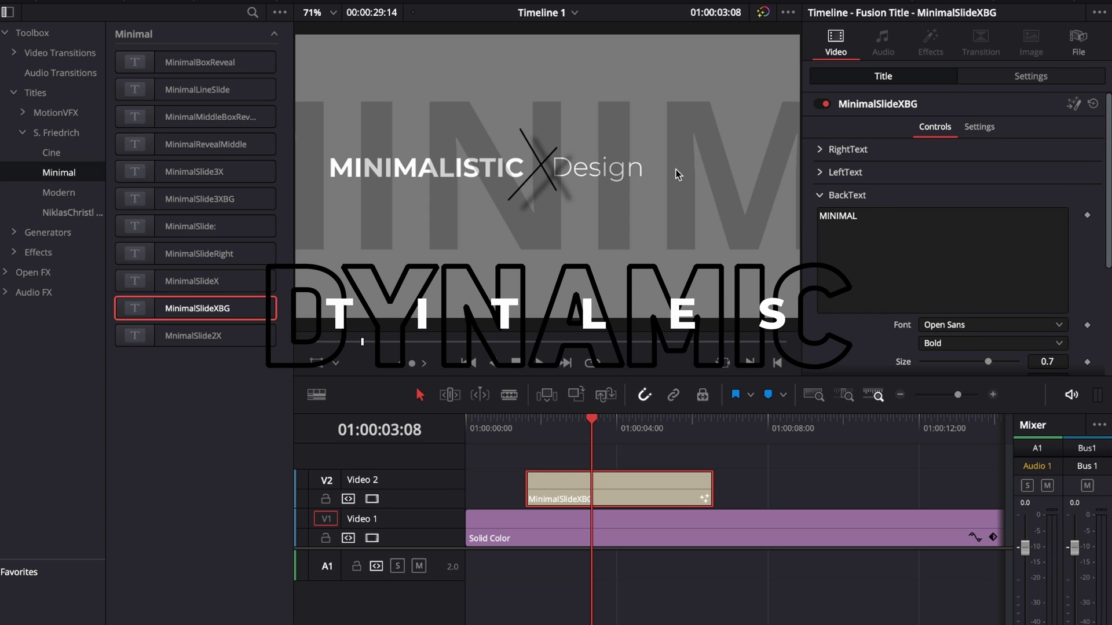
click(822, 197)
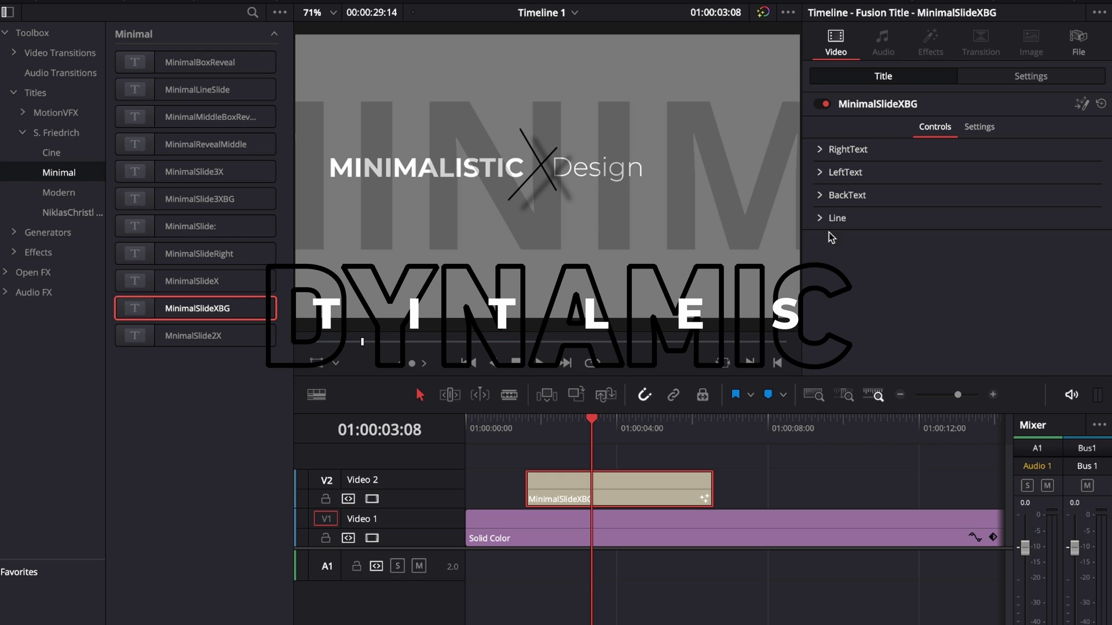
click(818, 220)
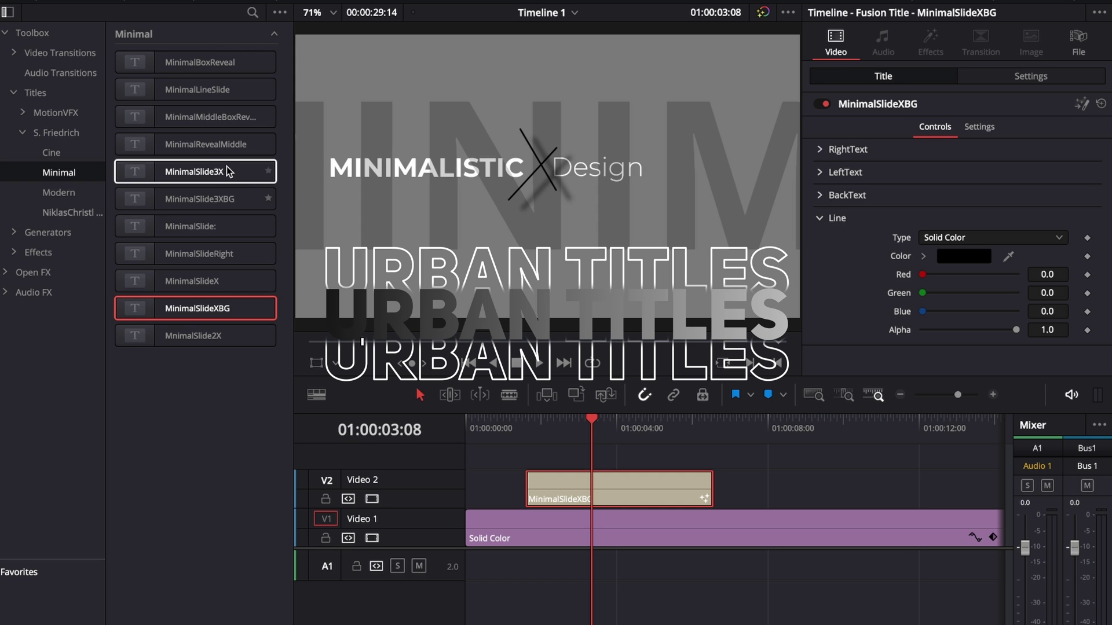
Step: Place MinimalBoxReveal after MinimalSlideXBG on Video 2 and play its animation
mouse_move(206, 68)
mouse_down()
mouse_move(459, 219)
mouse_move(716, 488)
mouse_up()
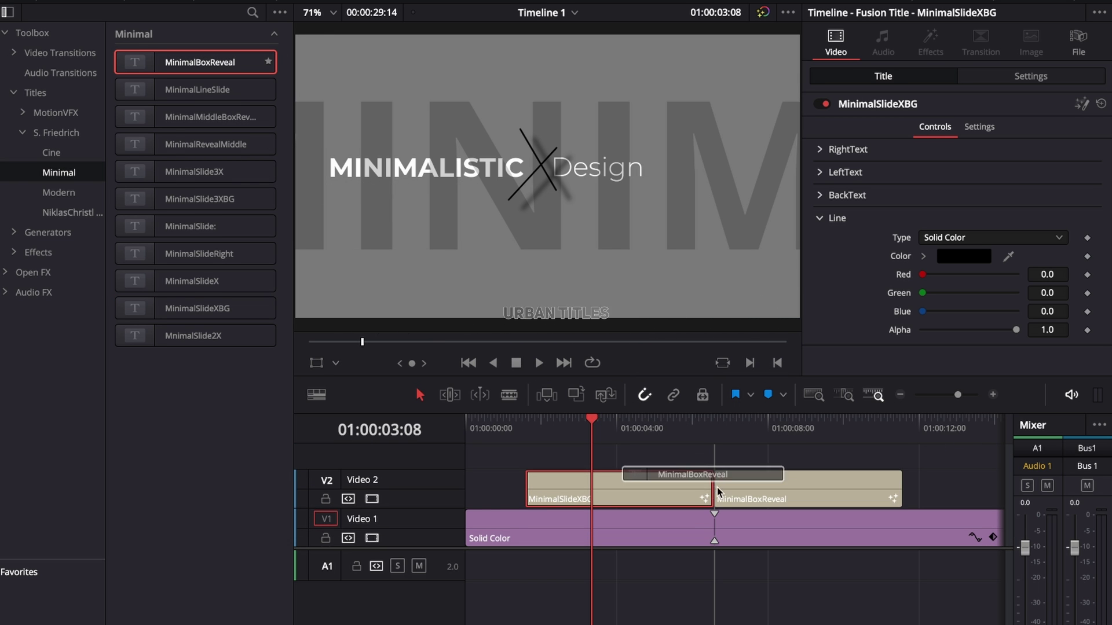
click(732, 430)
drag(732, 430, 726, 420)
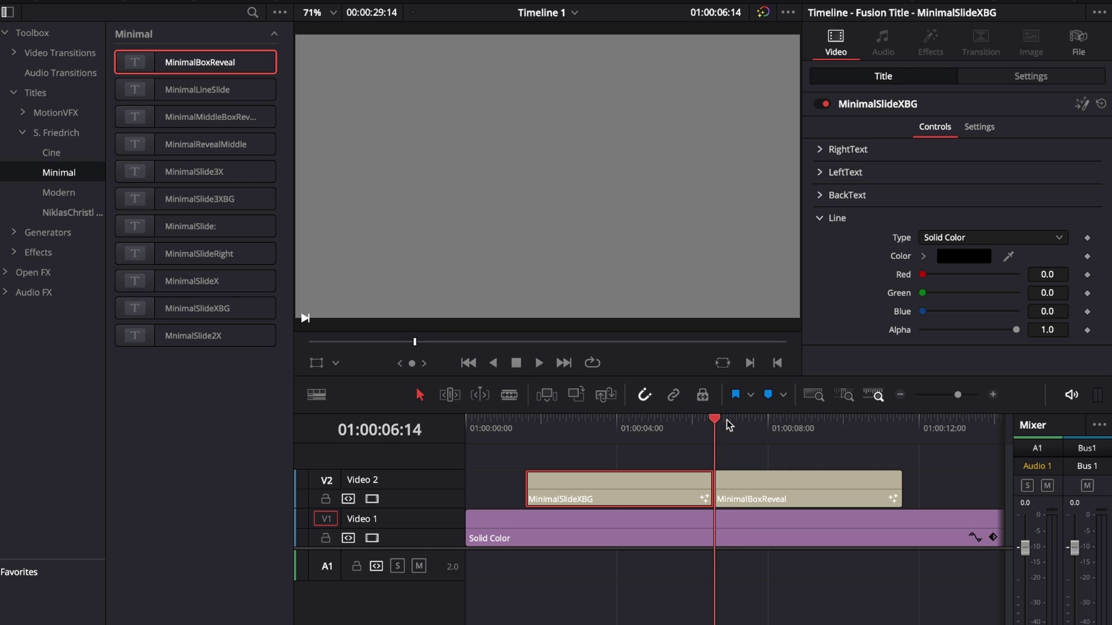
key(space)
click(745, 474)
key(space)
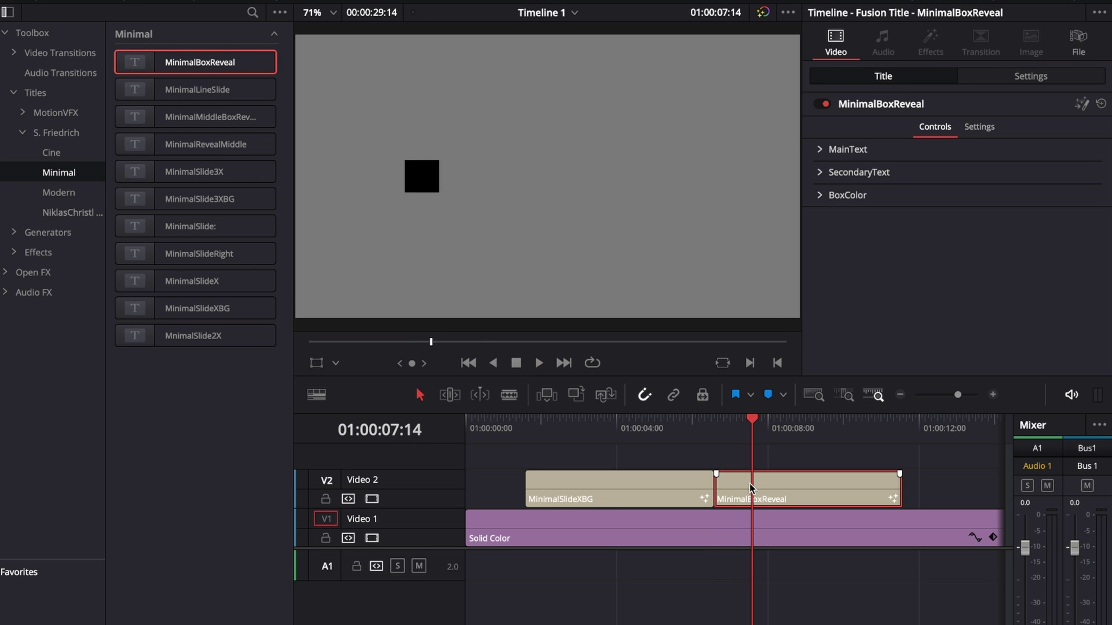
click(730, 425)
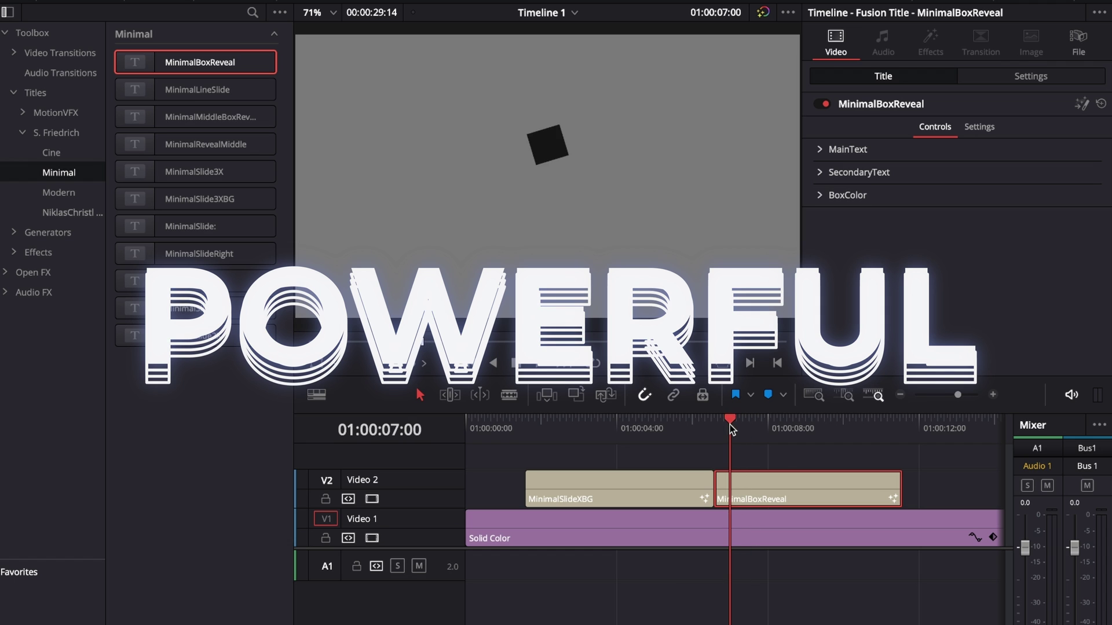
key(space)
key(space)
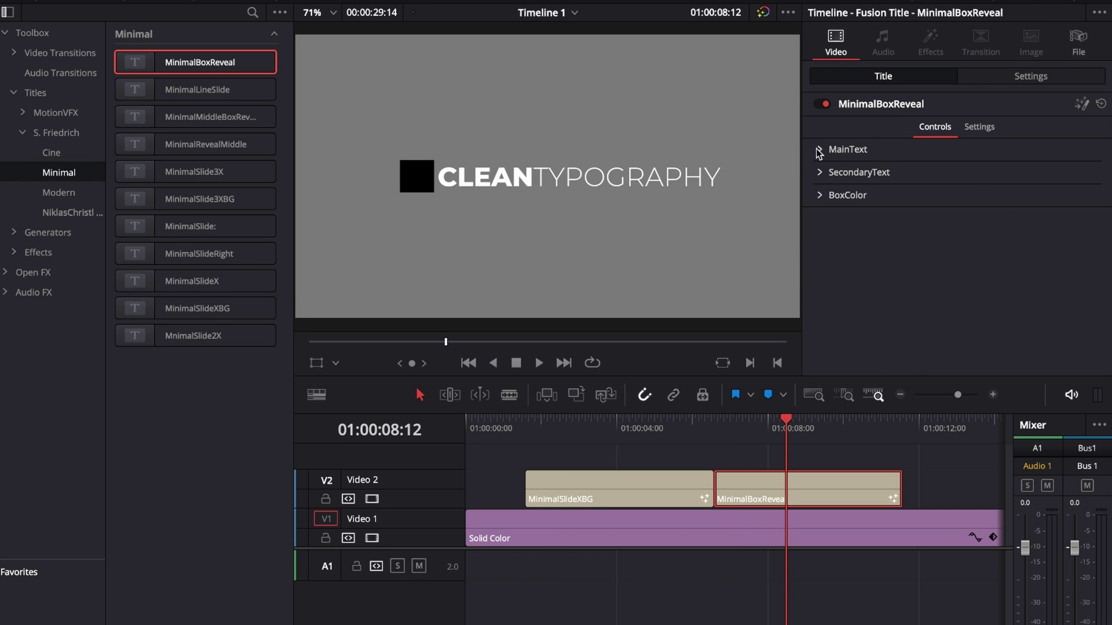
Step: Inspect MinimalBoxReveal's MainText, SecondaryText and BoxColor settings
click(820, 152)
click(827, 155)
click(827, 176)
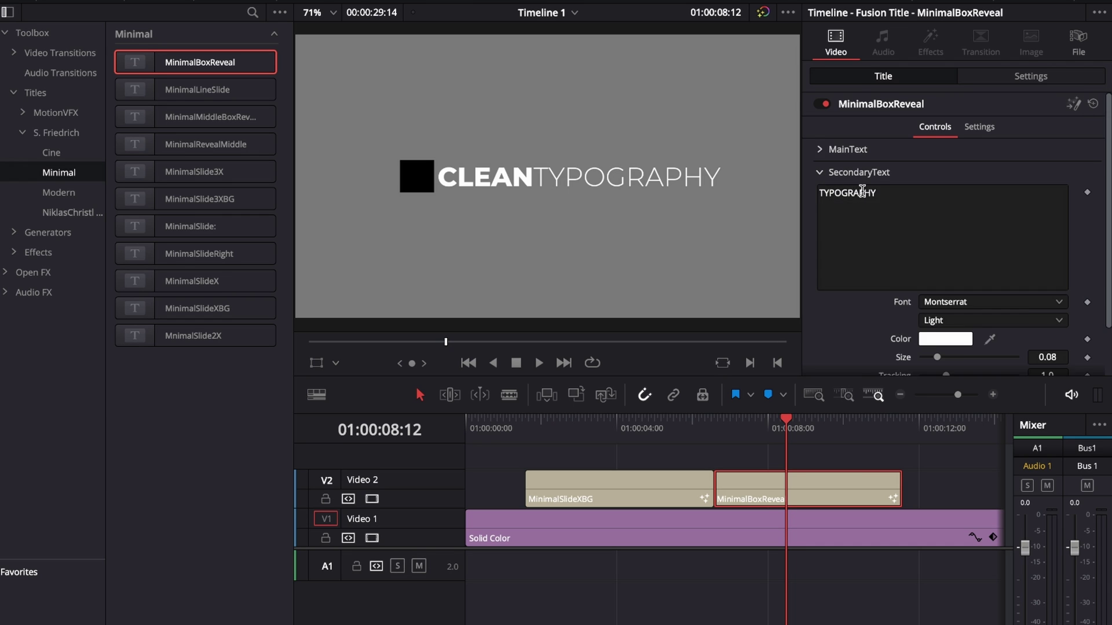
scroll(865, 191, down, 2)
click(821, 116)
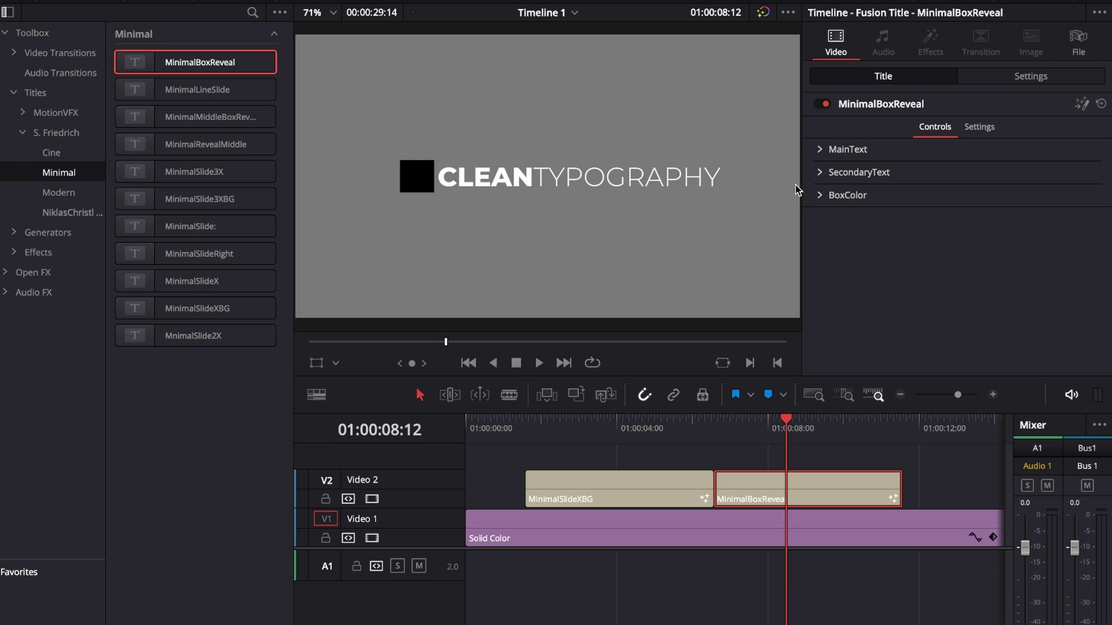
click(818, 195)
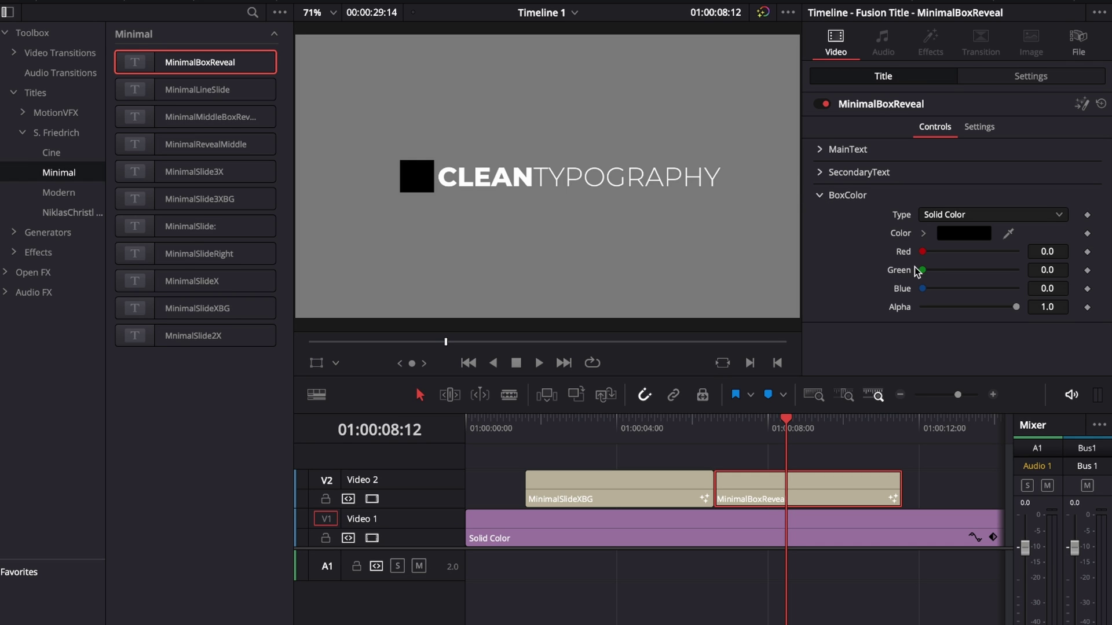
click(821, 198)
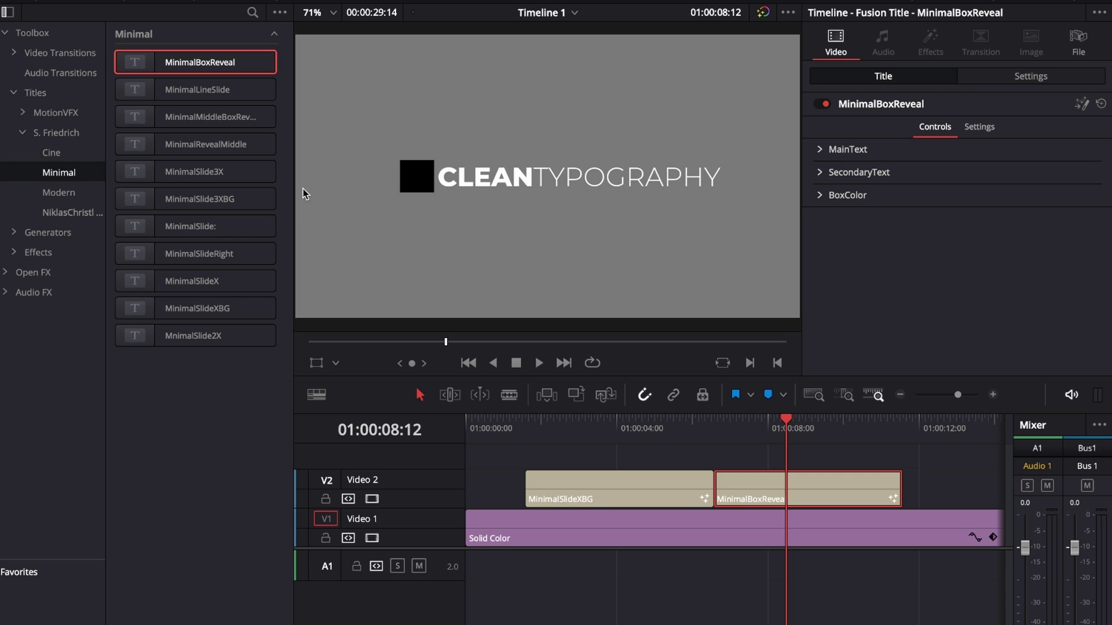
Step: Add MinimalLineSlide after MinimalBoxReveal, then preview CineSlide in the Cine collection
mouse_move(182, 95)
mouse_down()
mouse_move(908, 483)
mouse_move(908, 468)
mouse_up()
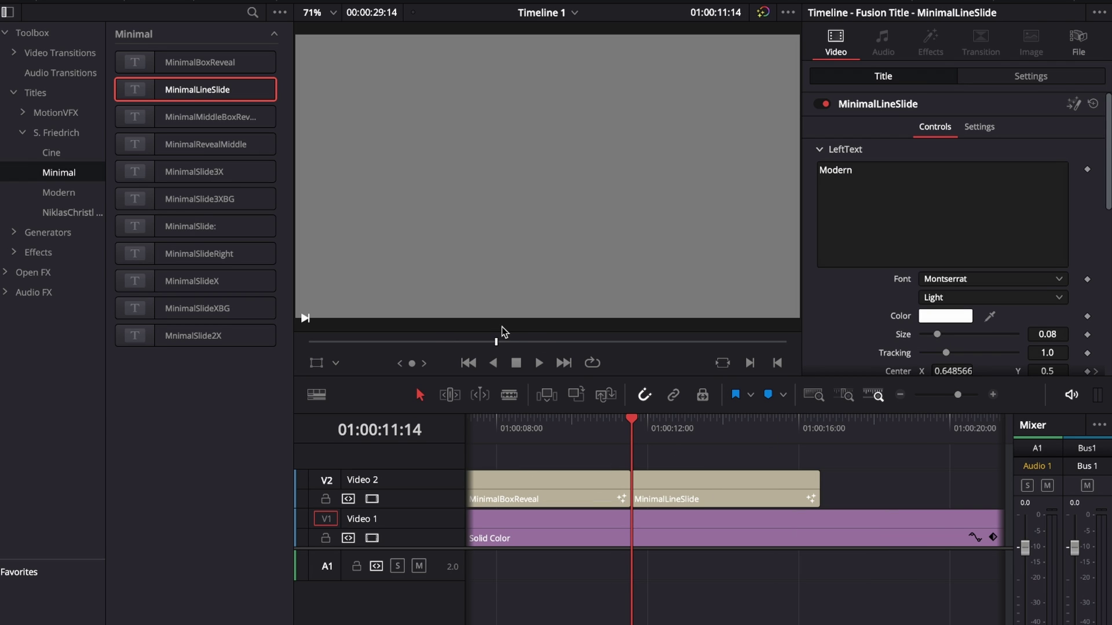
click(71, 153)
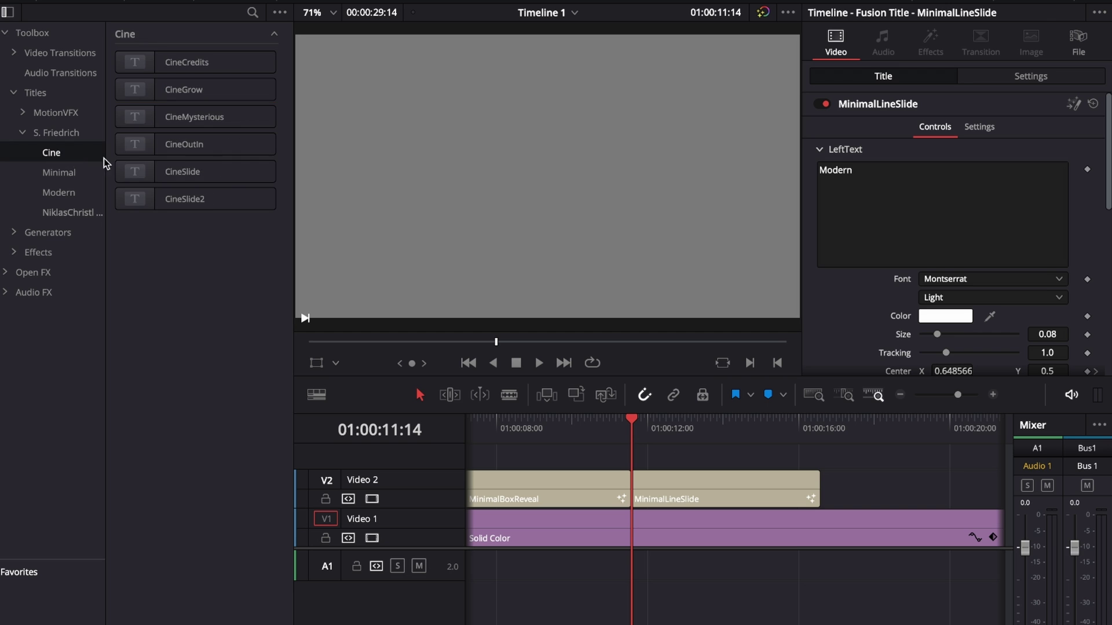
click(173, 168)
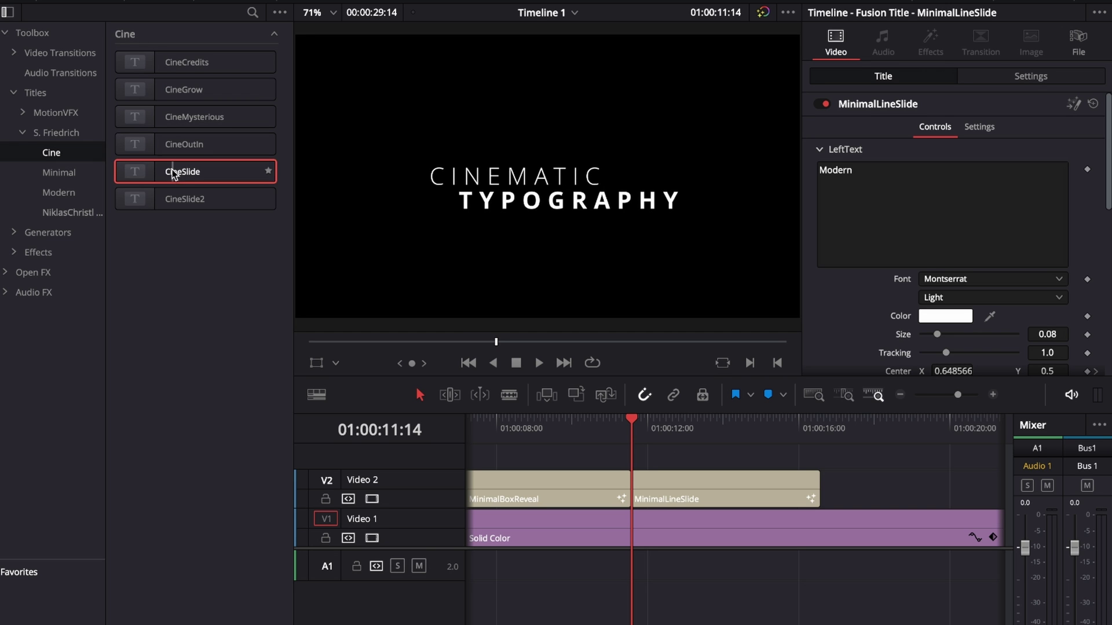
Step: Place CineSlide after MinimalLineSlide on Video 2, play it, and scrub back into it
drag(172, 171, 821, 432)
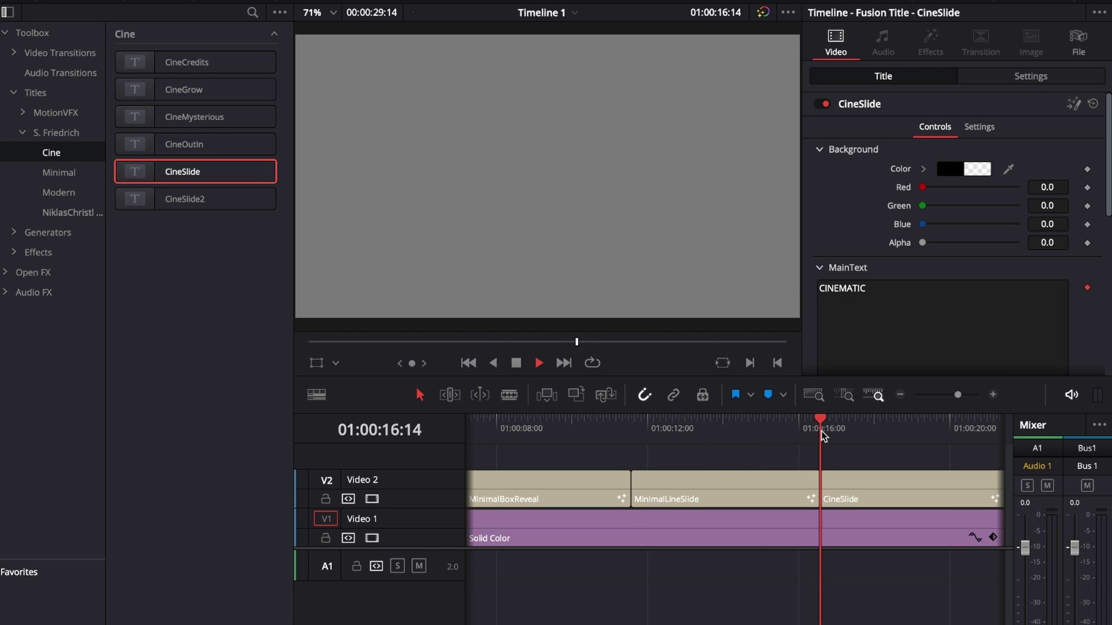
key(space)
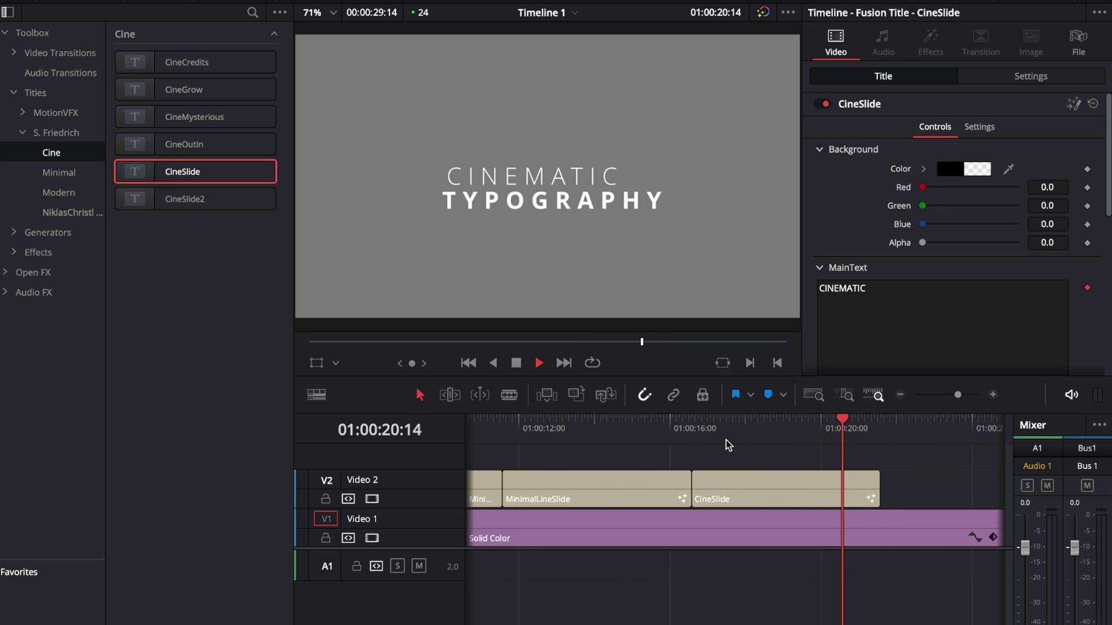
key(space)
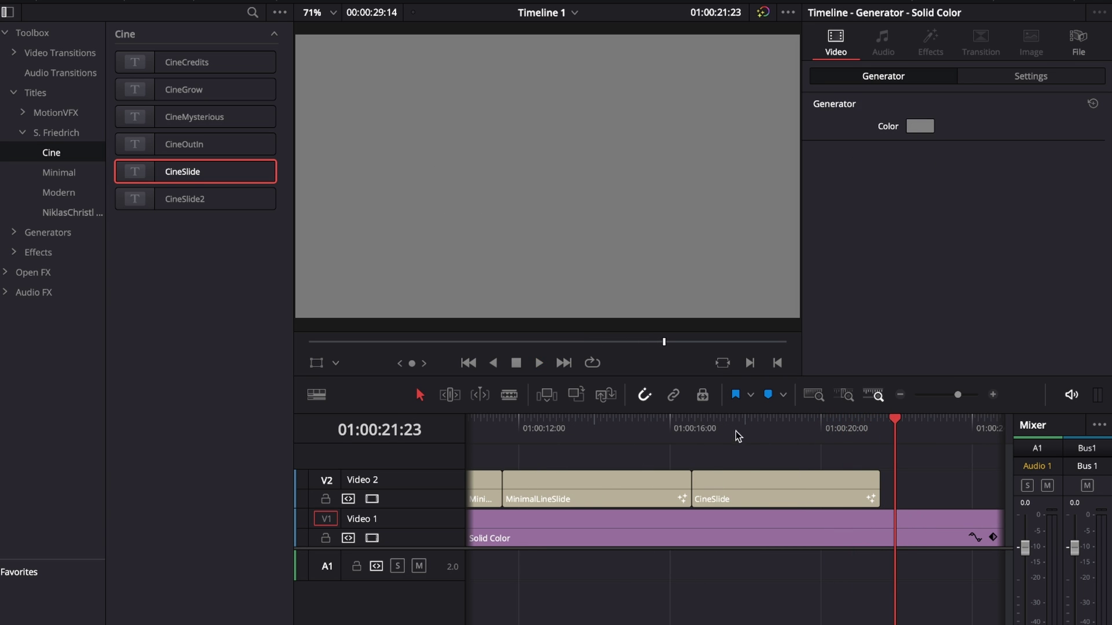
drag(736, 431, 841, 428)
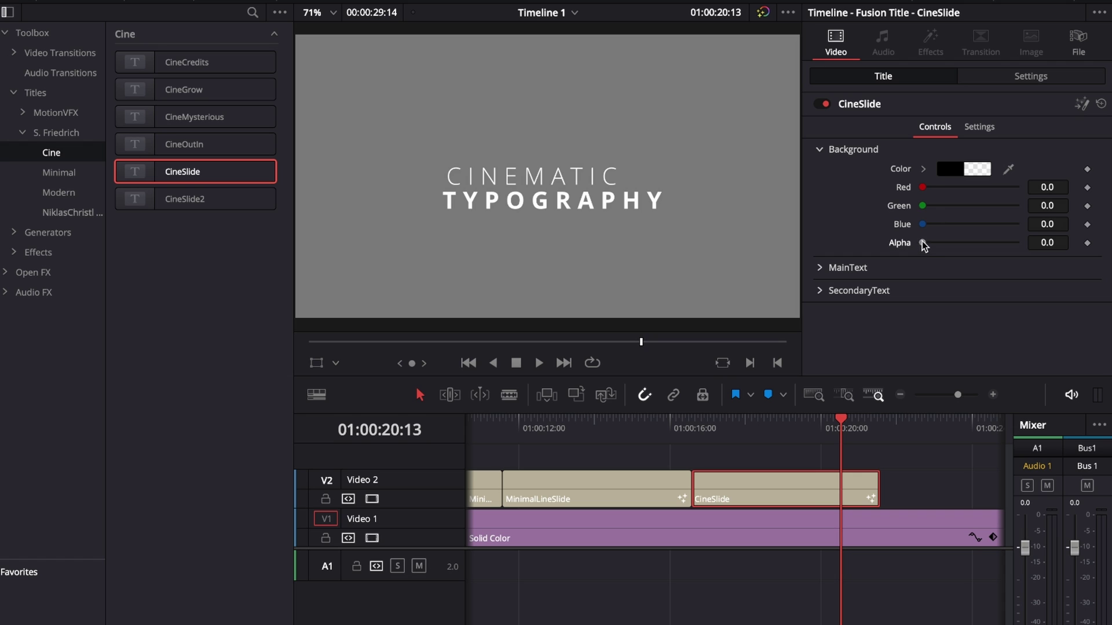
drag(922, 243, 1017, 242)
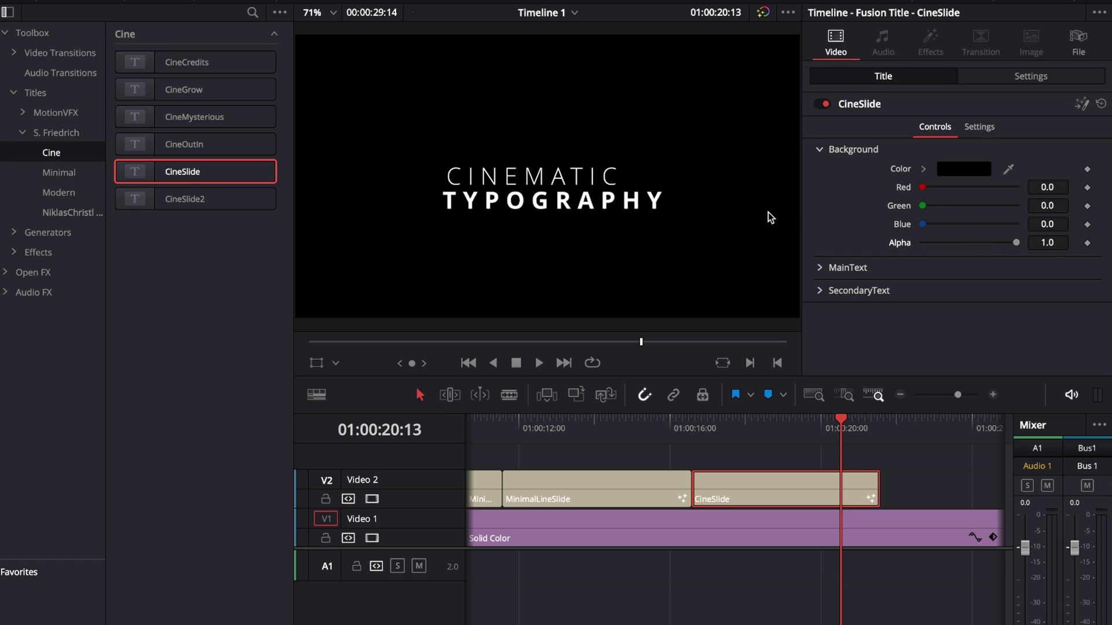
drag(1017, 242, 900, 243)
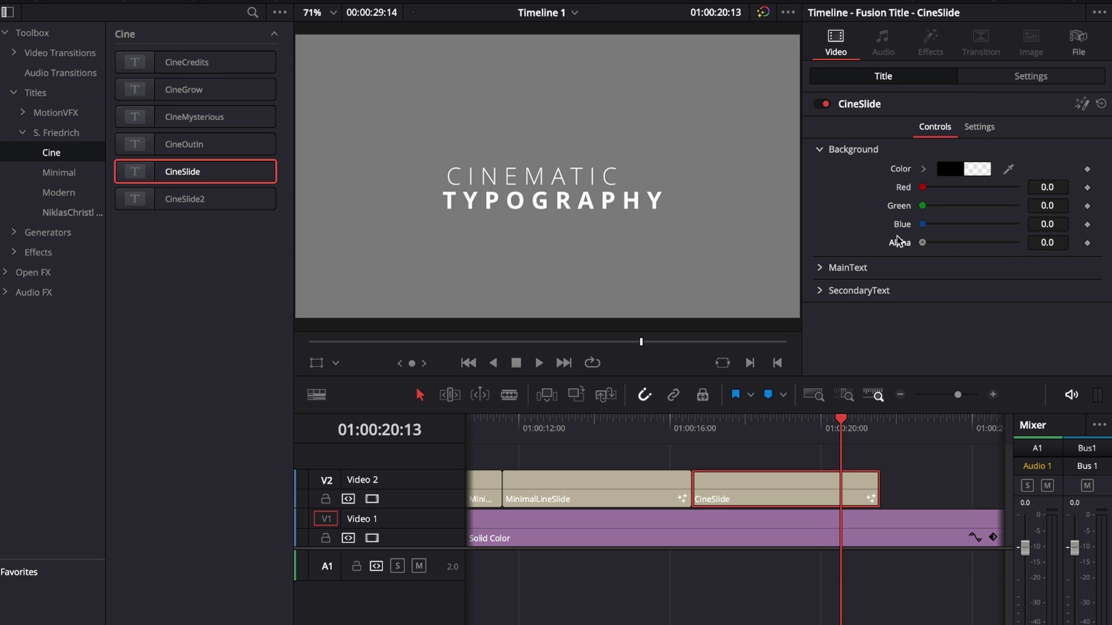
click(820, 268)
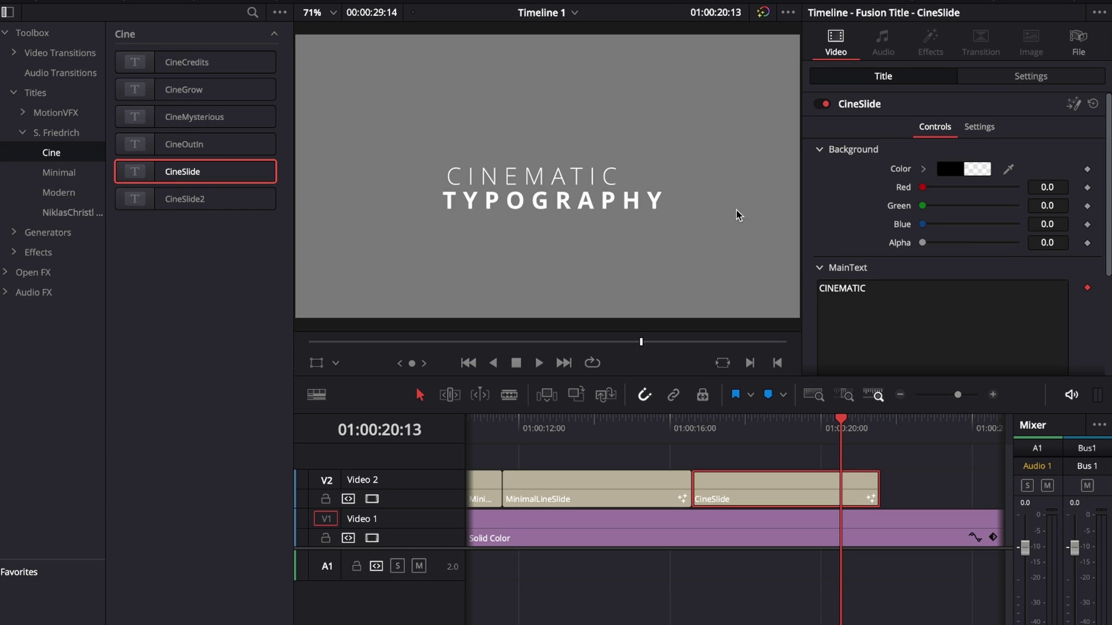
click(823, 269)
click(820, 292)
scroll(865, 300, down, 2)
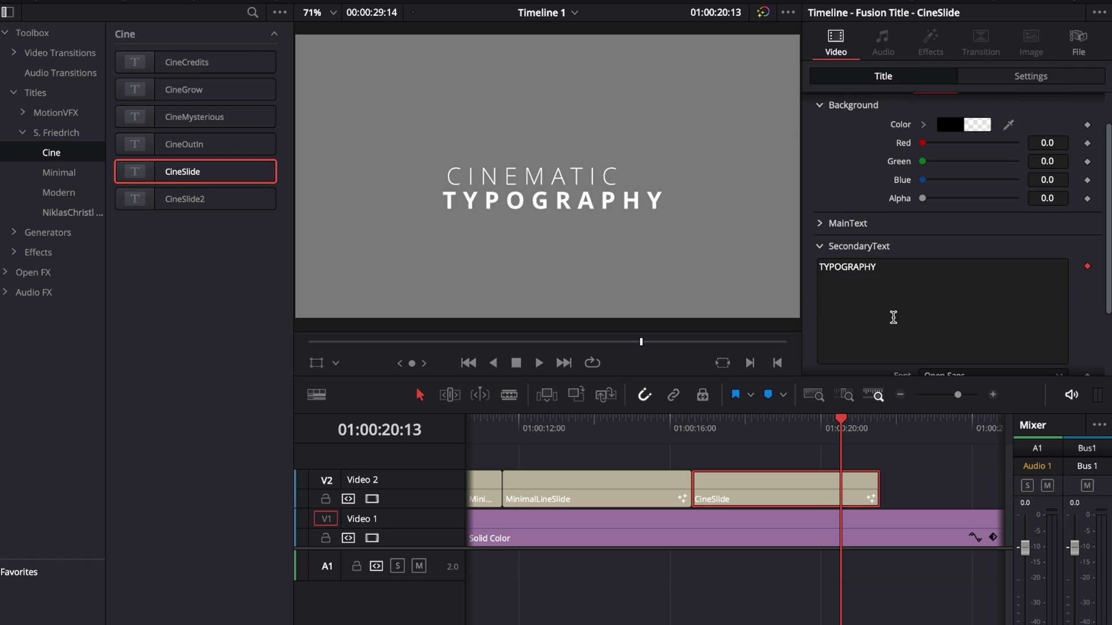
scroll(856, 261, down, 2)
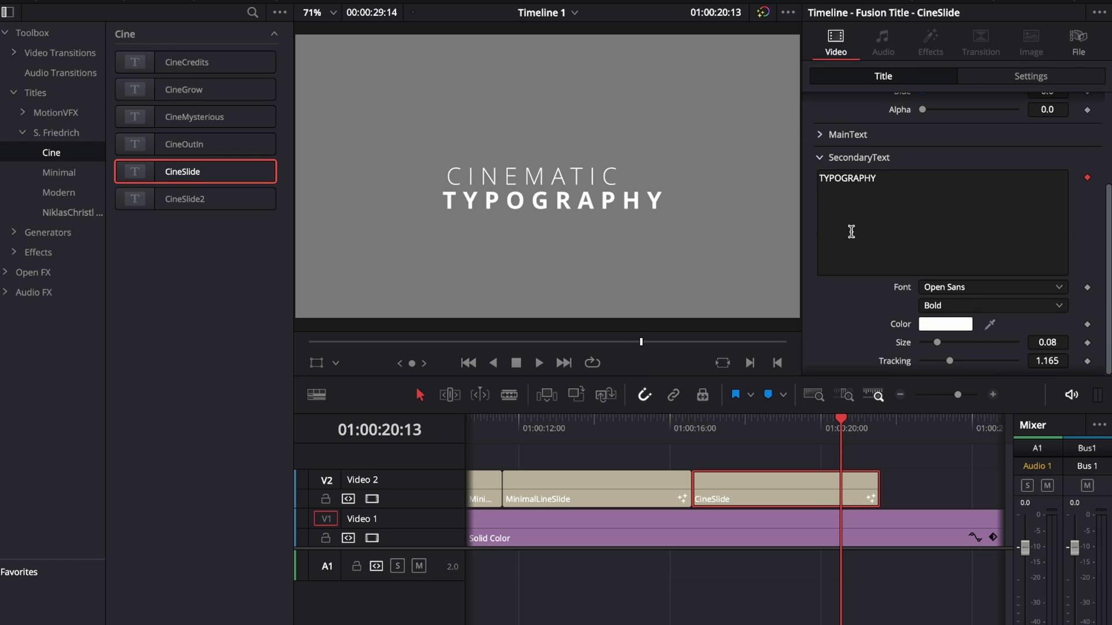
click(822, 159)
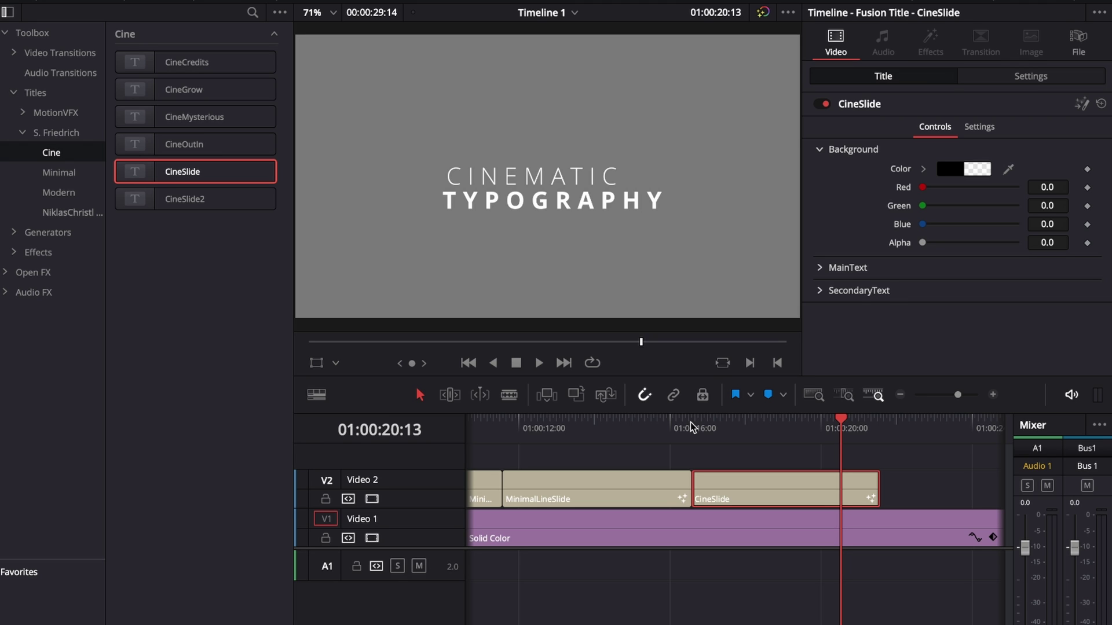
Step: Clear the CineSlide highlight and browse the Minimal and Modern title collections
click(57, 154)
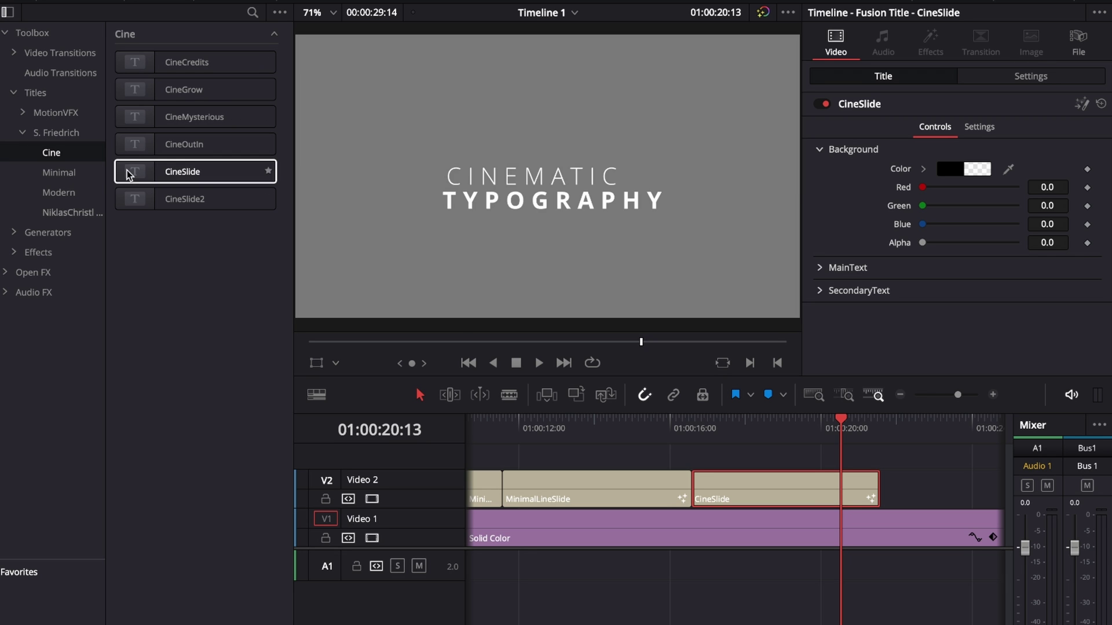
click(60, 173)
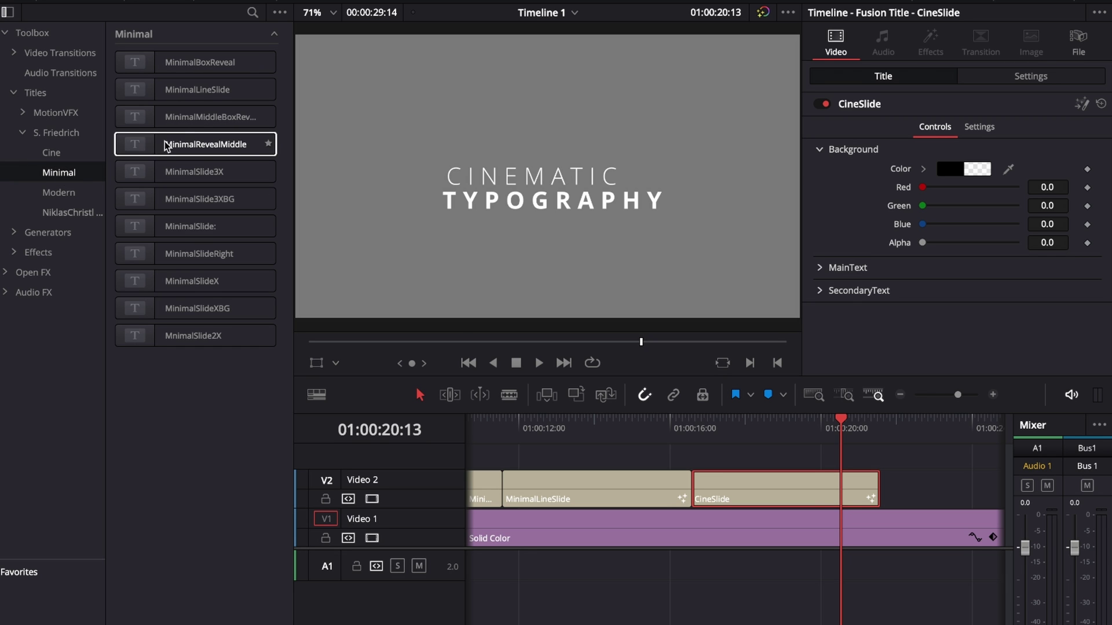
click(71, 194)
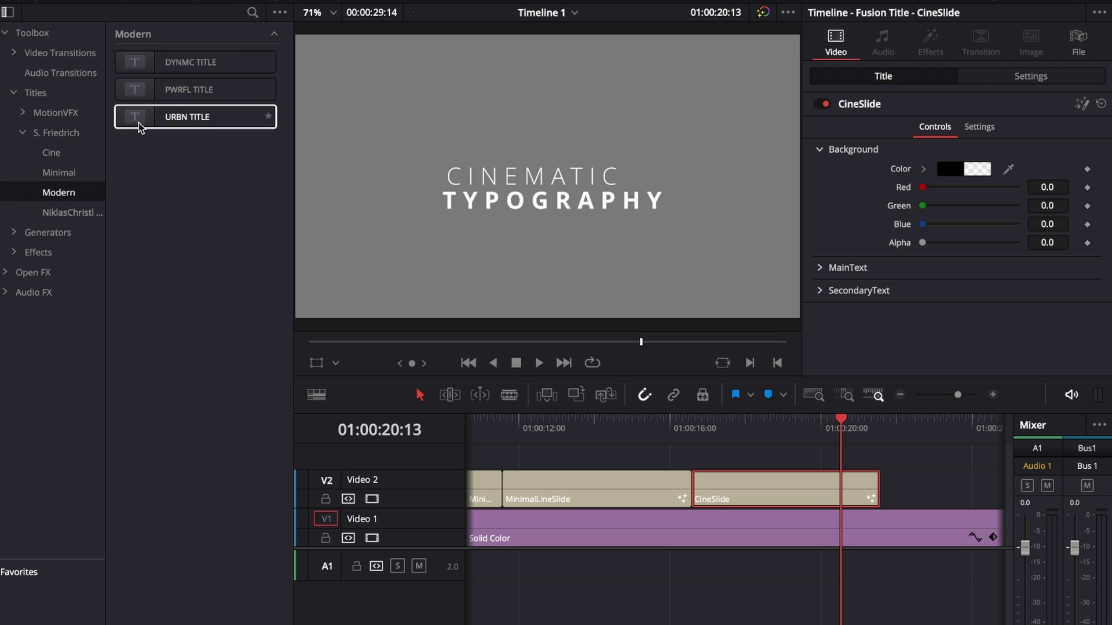